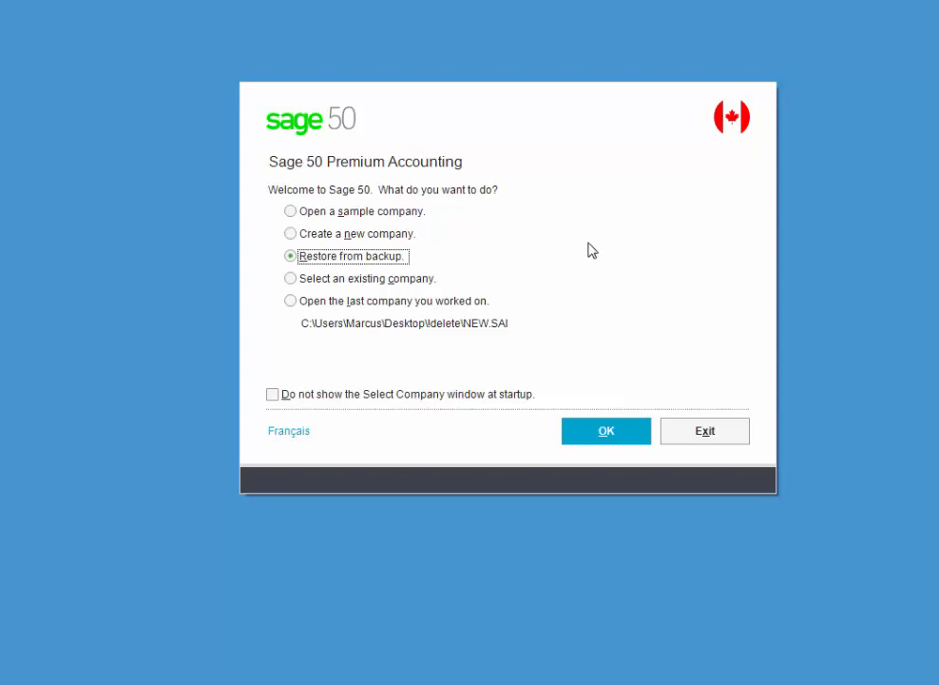
Start a new company and advance the setup wizard past its Introduction page.
{"action": "left_click", "coordinate": [291, 235]}
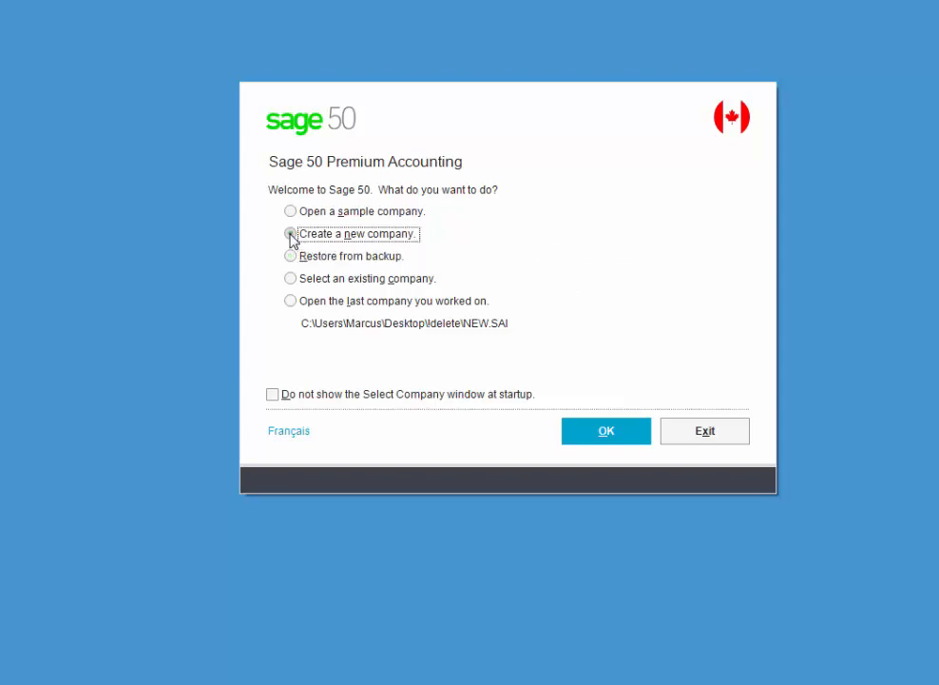
{"action": "left_click", "coordinate": [615, 435]}
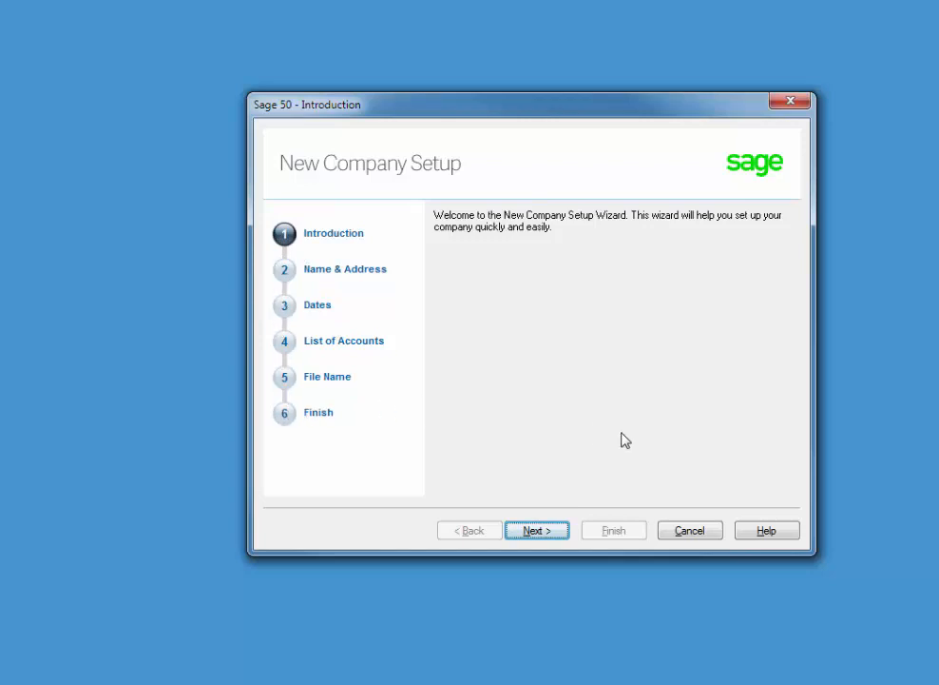
{"action": "left_click", "coordinate": [537, 530]}
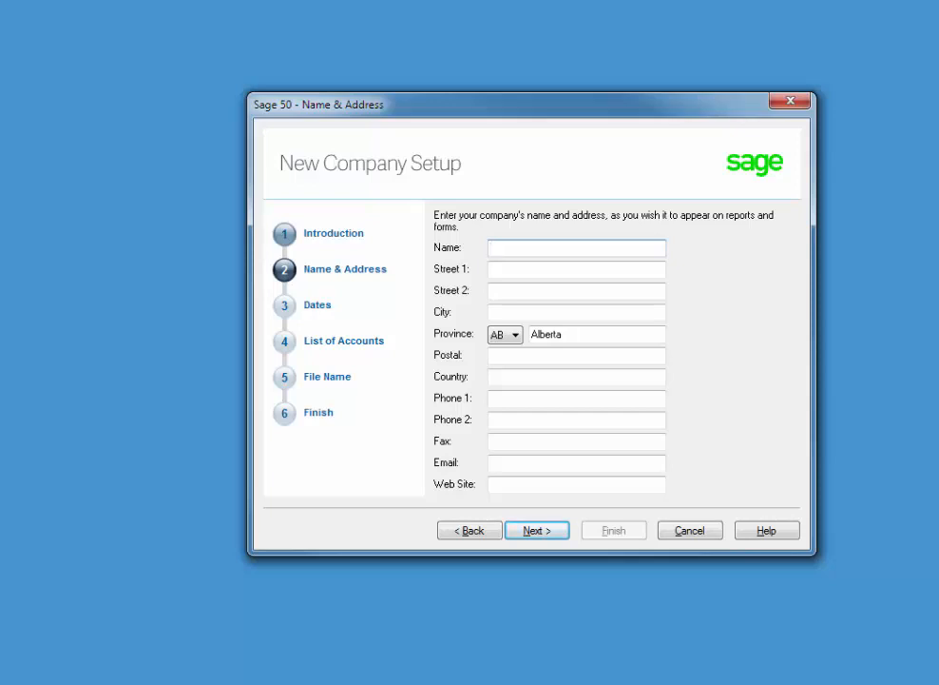
Enter The Woodsman Furniture as the company name, plus its street address and Vancouver as city.
{"action": "type", "text": "The Woodsman Fu"}
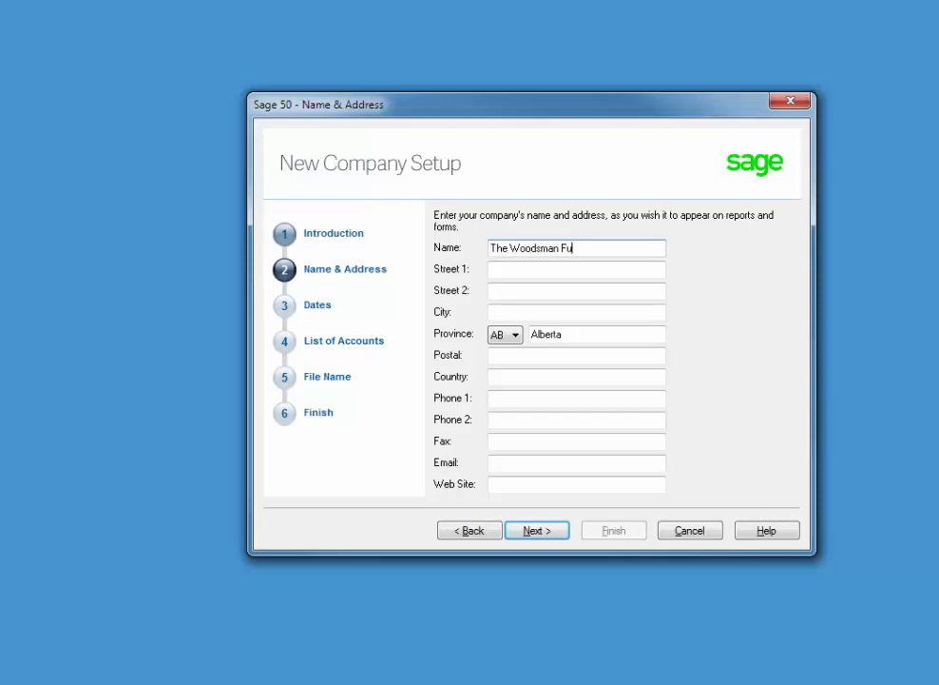
{"action": "type", "text": "rniture"}
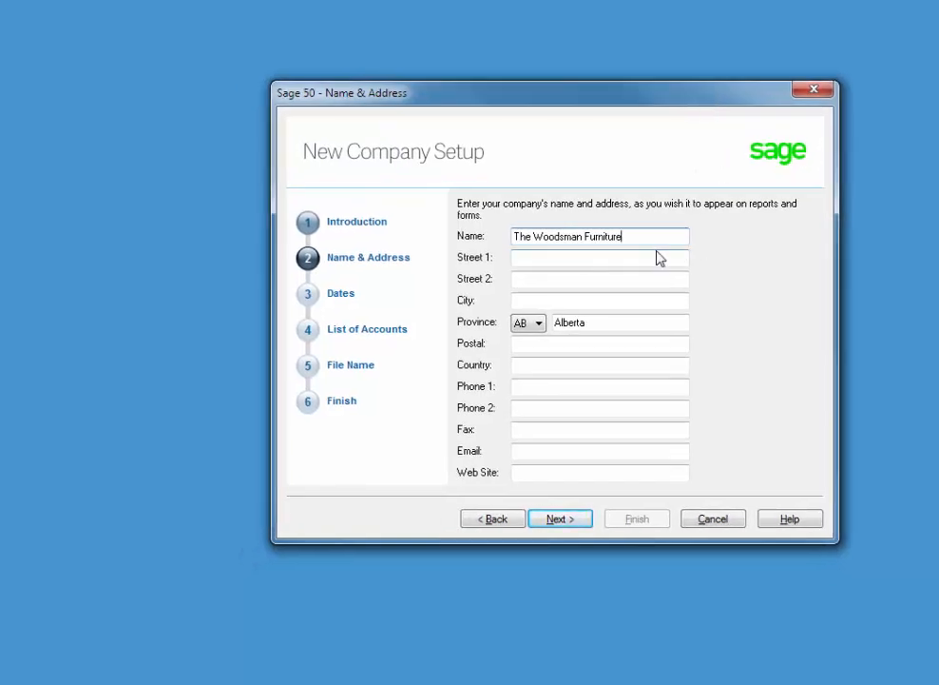
{"action": "left_click", "coordinate": [628, 270]}
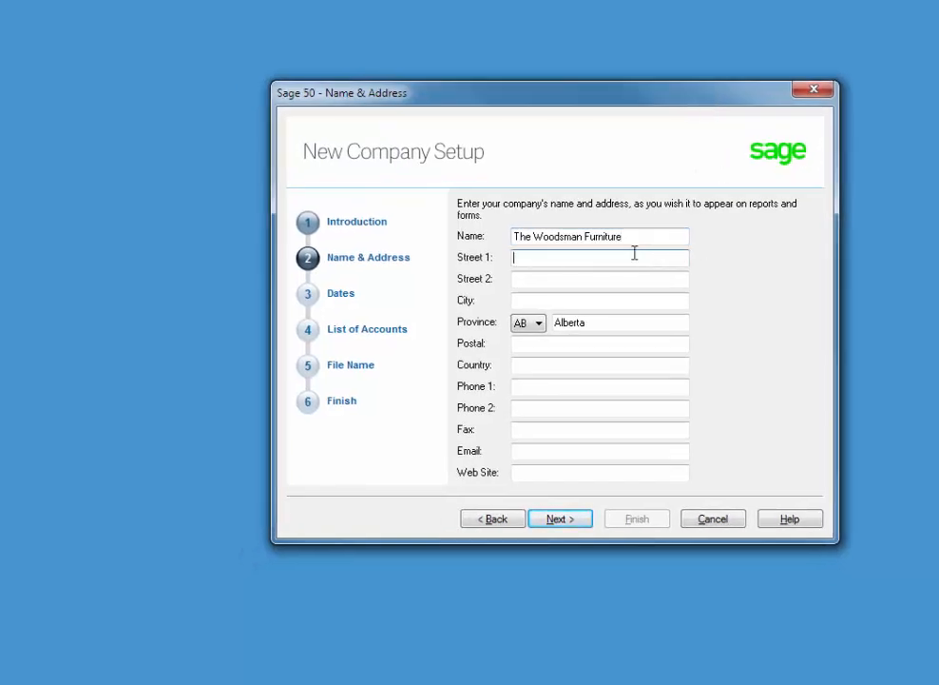
{"action": "type", "text": "123 Broadway"}
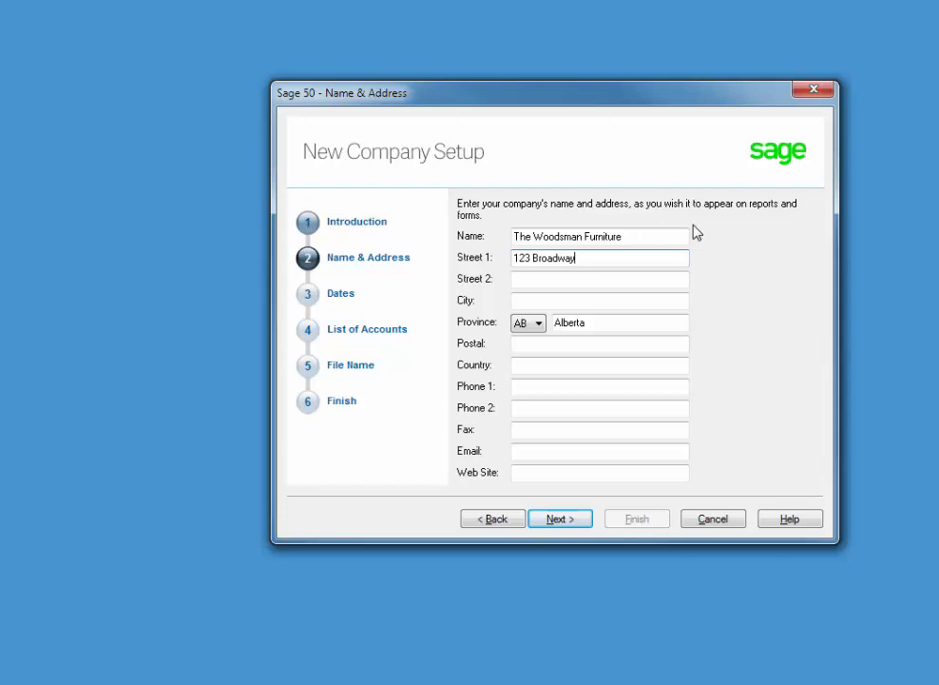
{"action": "key", "text": "Tab"}
{"action": "key", "text": "Tab"}
{"action": "type", "text": "Van"}
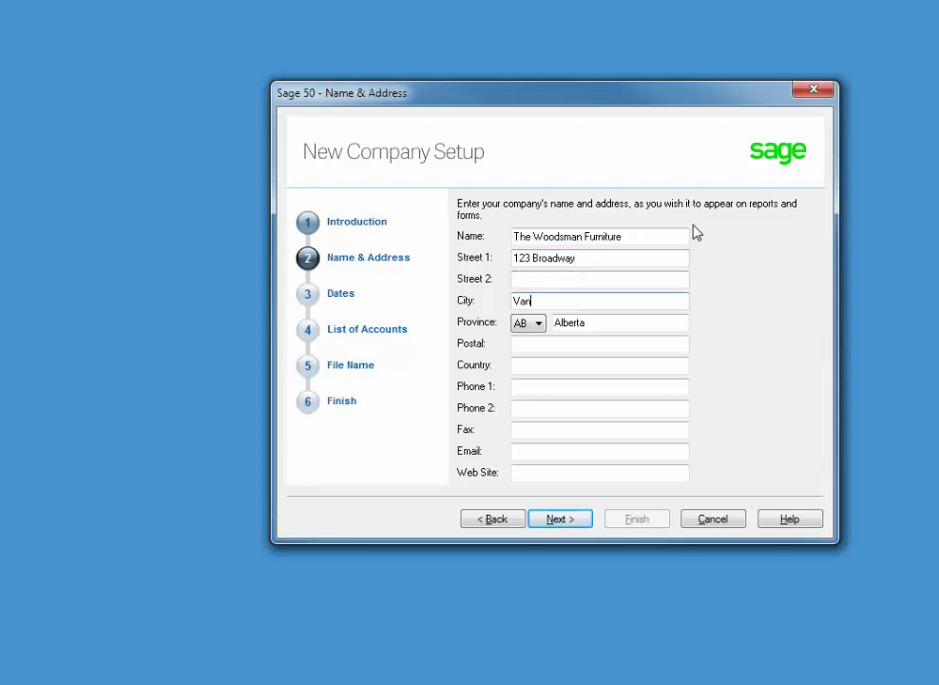
{"action": "type", "text": "couver"}
Set the province to British Columbia and enter the company's postal code, correcting a typo.
{"action": "key", "text": "Tab"}
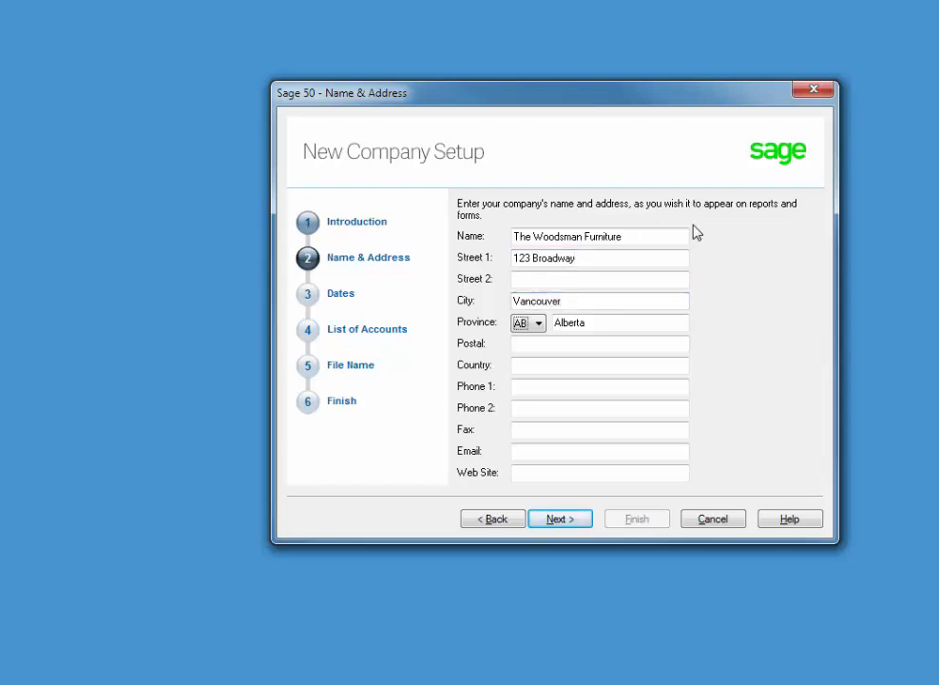
{"action": "key", "text": "b"}
{"action": "key", "text": "Tab"}
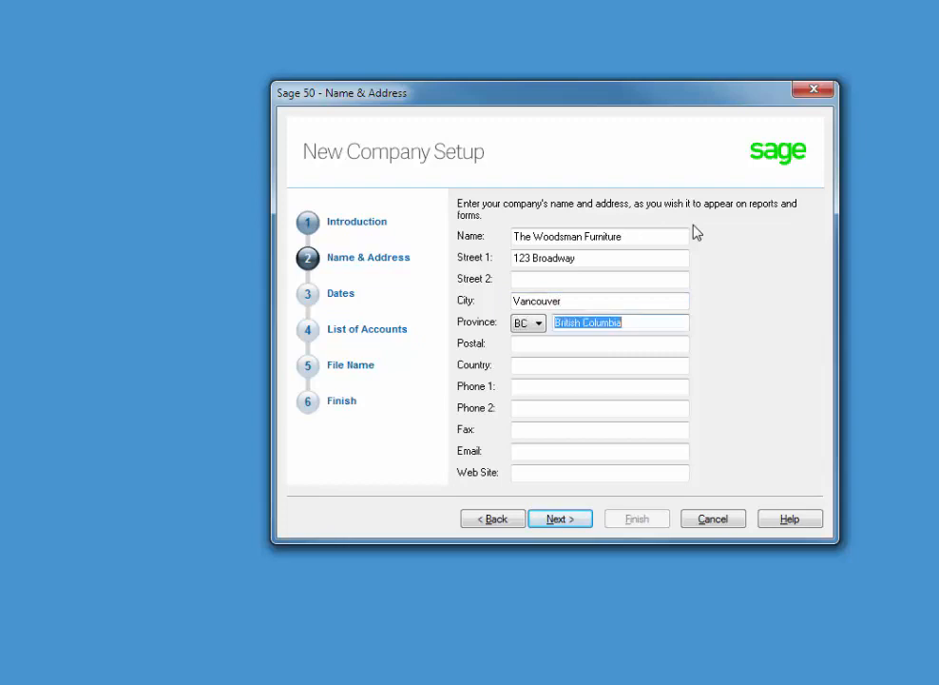
{"action": "key", "text": "Tab"}
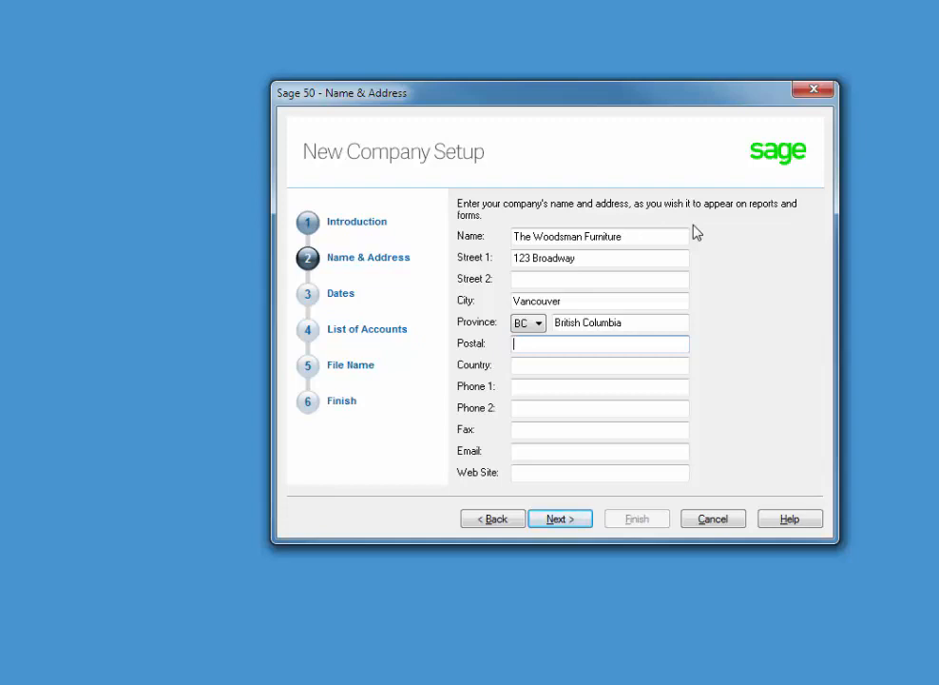
{"action": "type", "text": "V4H2M8"}
{"action": "key", "text": "BackSpace"}
{"action": "key", "text": "BackSpace"}
{"action": "key", "text": "BackSpace"}
{"action": "key", "text": "BackSpace"}
{"action": "key", "text": "BackSpace"}
{"action": "key", "text": "BackSpace"}
{"action": "type", "text": "v4h2m9"}
{"action": "key", "text": "Tab"}
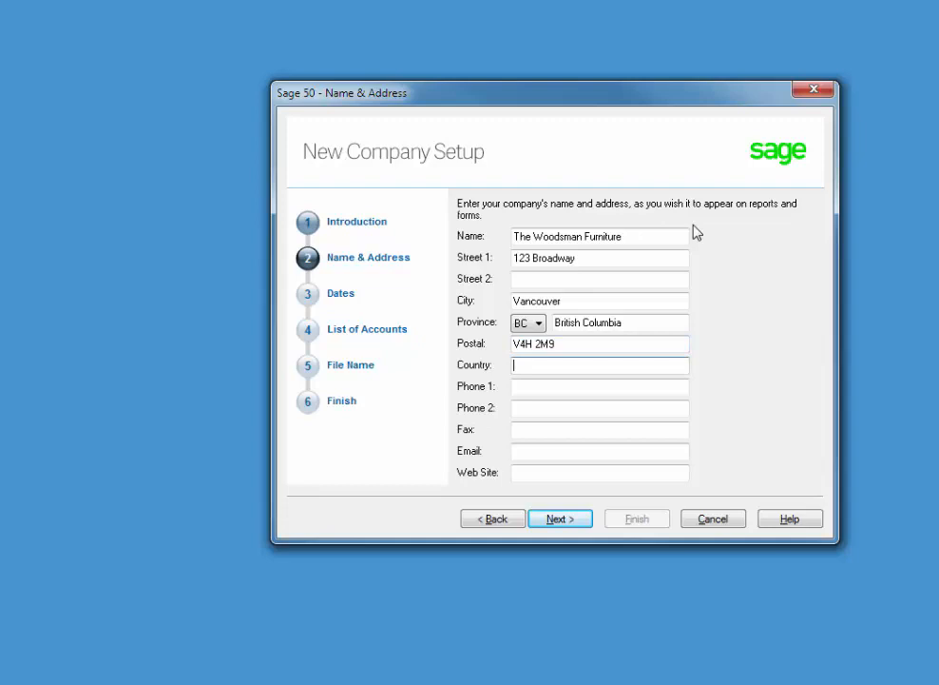
Enter Canada as the country and keep British Columbia as the province.
{"action": "type", "text": "Canada"}
{"action": "key", "text": "Tab"}
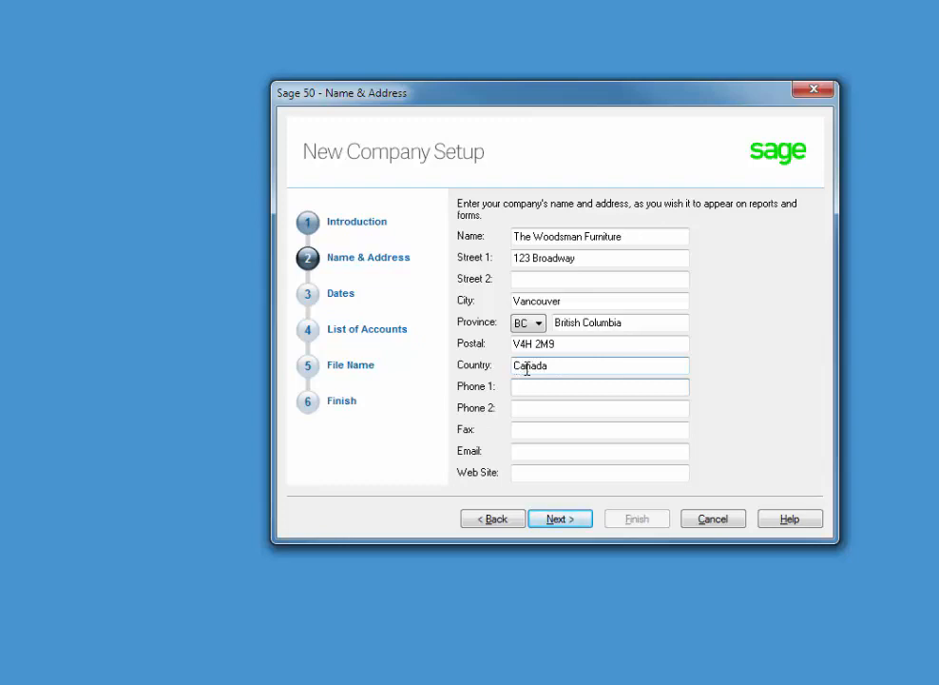
{"action": "left_click", "coordinate": [540, 323]}
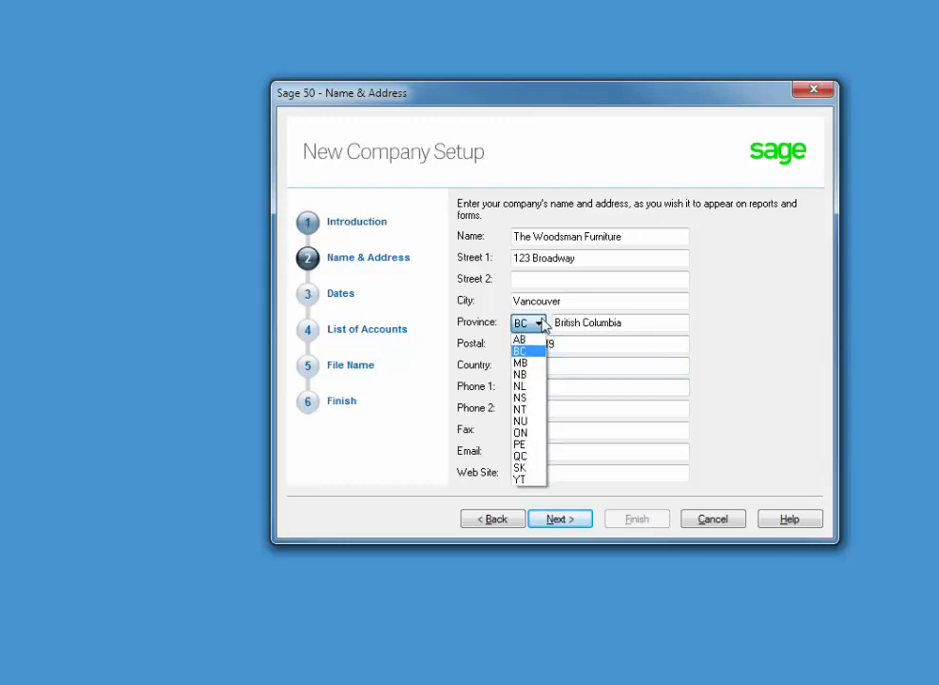
{"action": "left_click", "coordinate": [536, 324]}
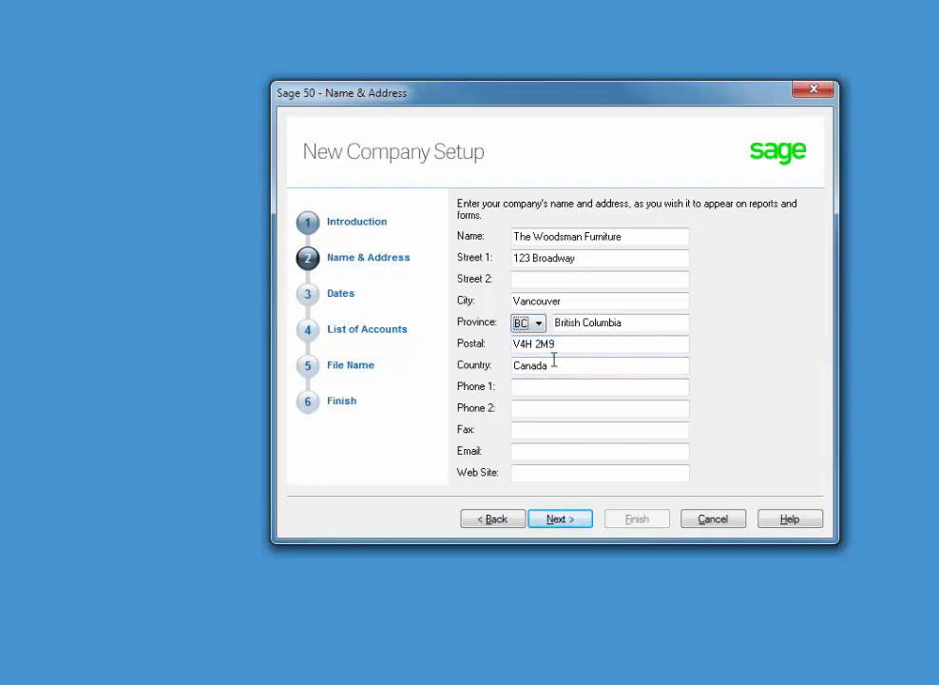
Enter the company's main phone and fax numbers and continue to the Dates step.
{"action": "left_click", "coordinate": [572, 383]}
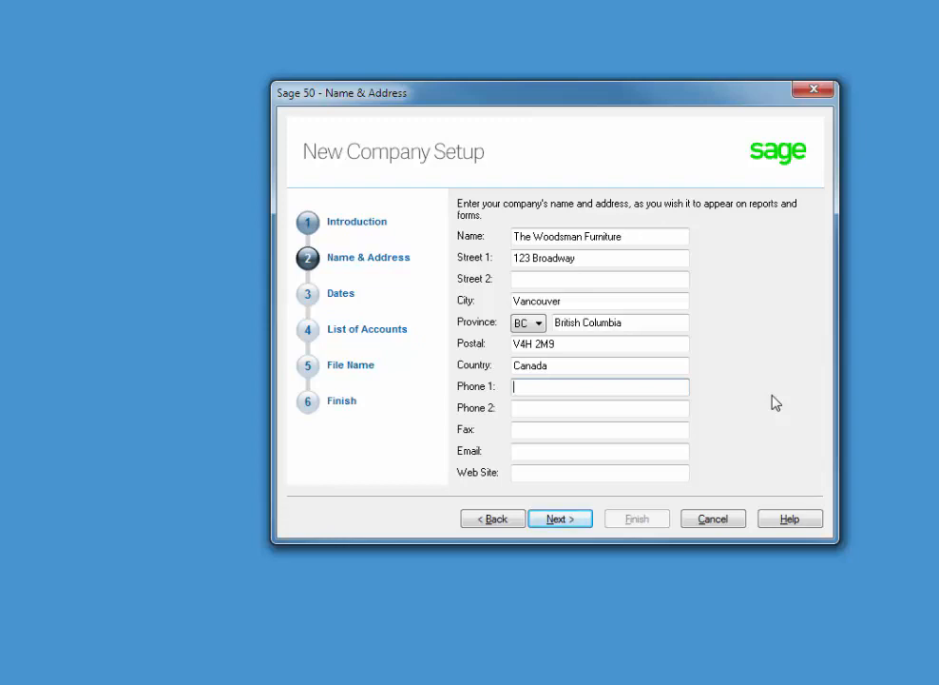
{"action": "key", "text": "Tab"}
{"action": "key", "text": "Tab"}
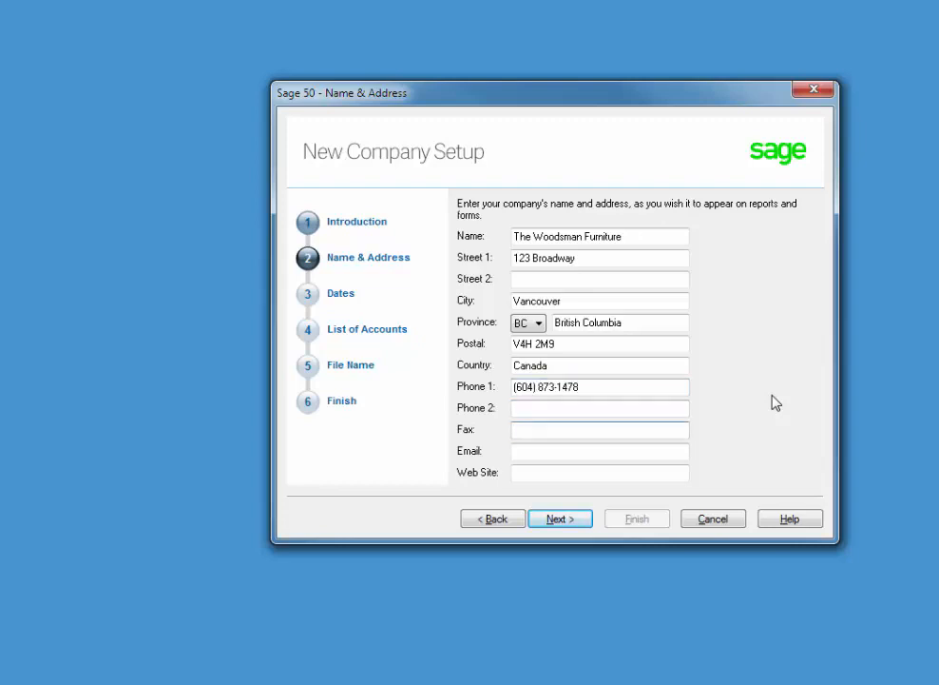
{"action": "key", "text": "Tab"}
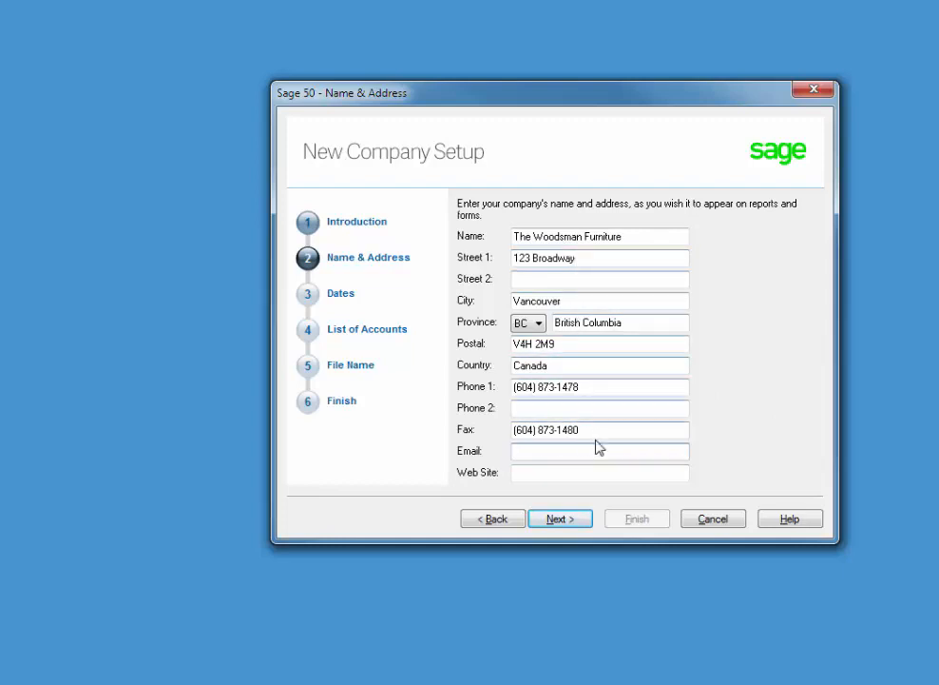
{"action": "left_click", "coordinate": [563, 523]}
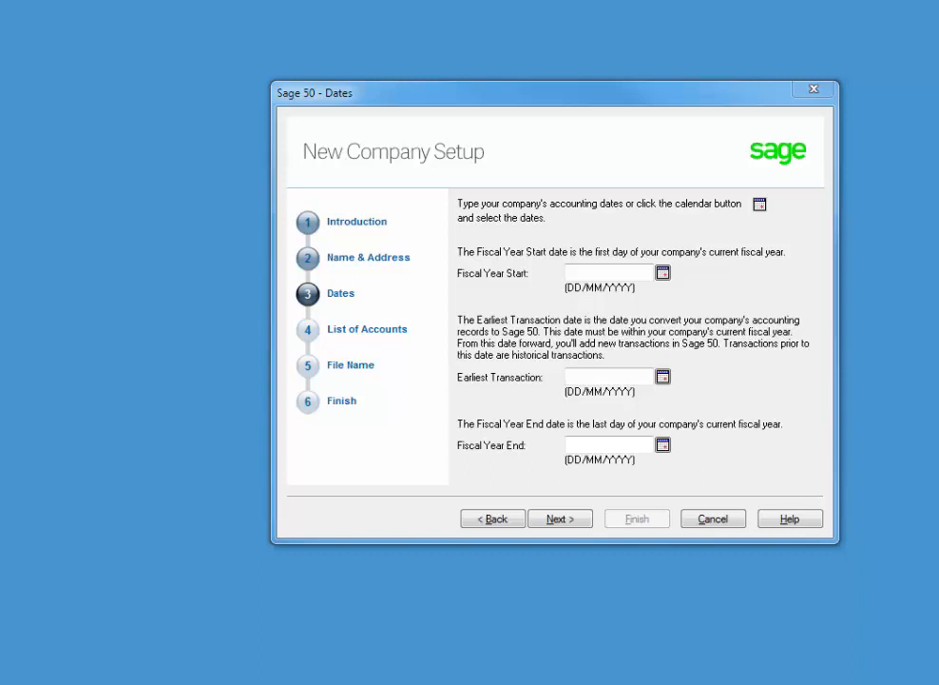
Set the fiscal year to start Jan 1, 2017 with earliest transaction date March 1, 2017.
{"action": "left_click", "coordinate": [635, 273]}
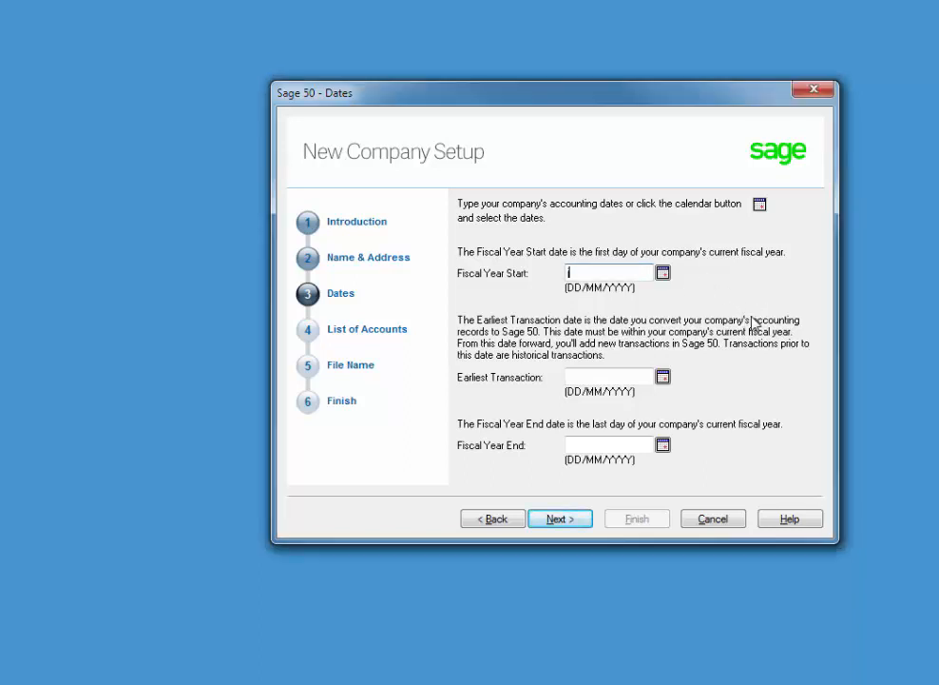
{"action": "type", "text": "jan 1, 17"}
{"action": "key", "text": "Tab"}
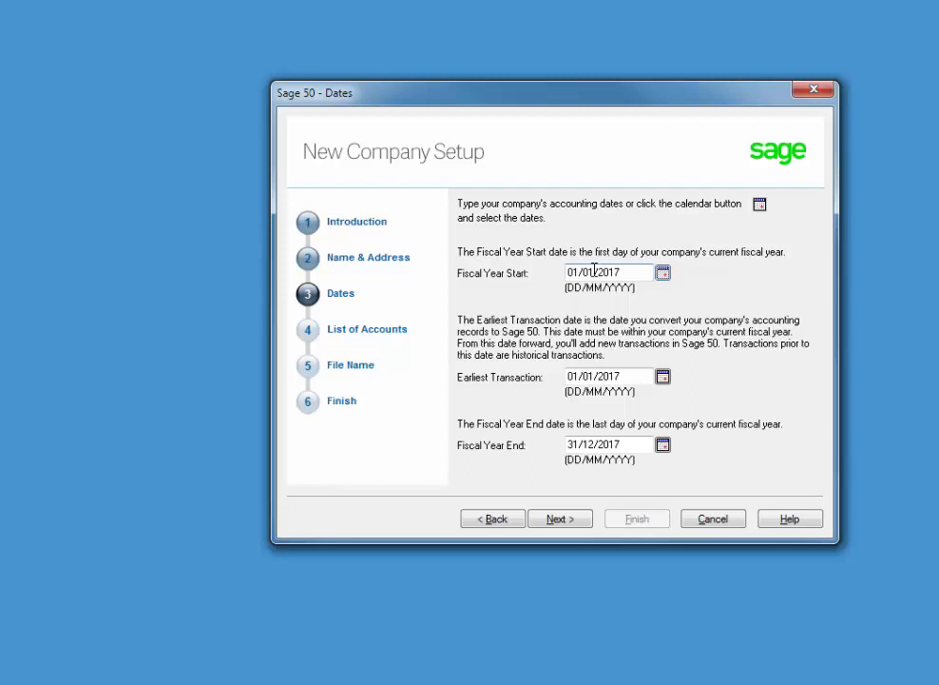
{"action": "left_click", "coordinate": [662, 377]}
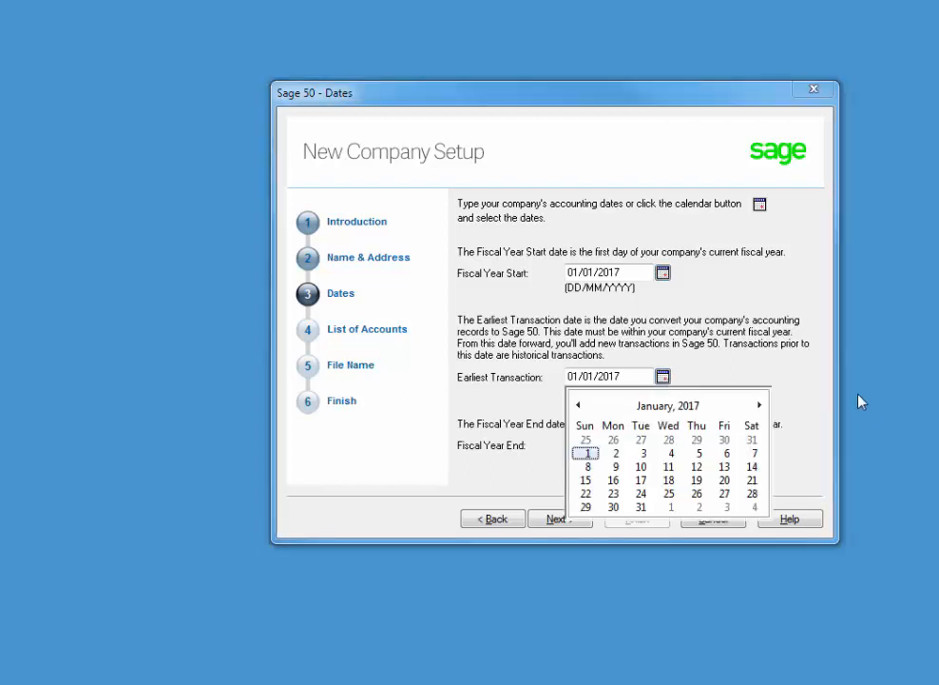
{"action": "left_click", "coordinate": [760, 405]}
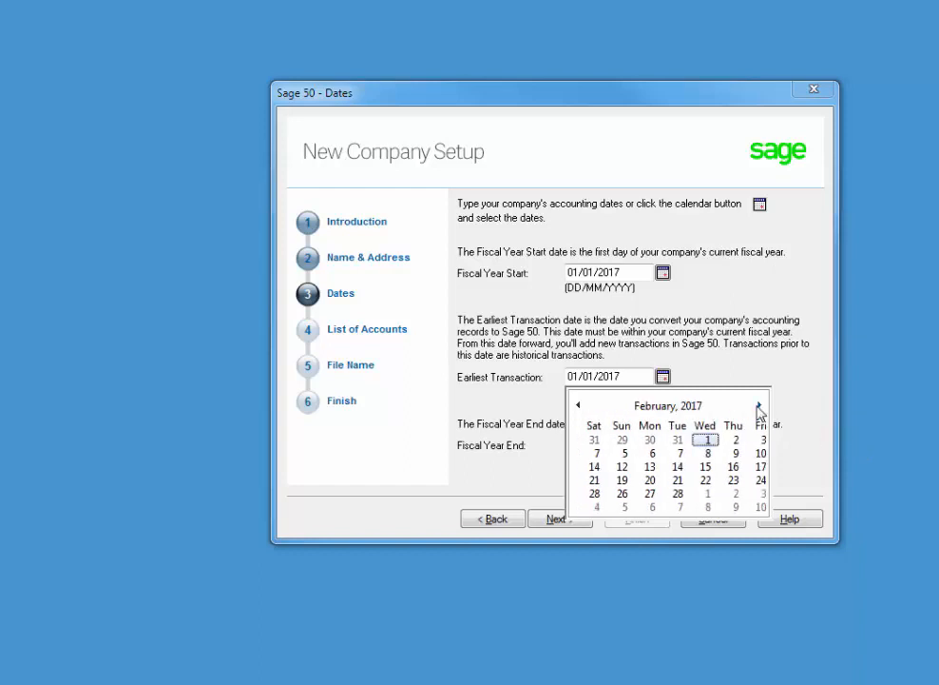
{"action": "left_click", "coordinate": [672, 494]}
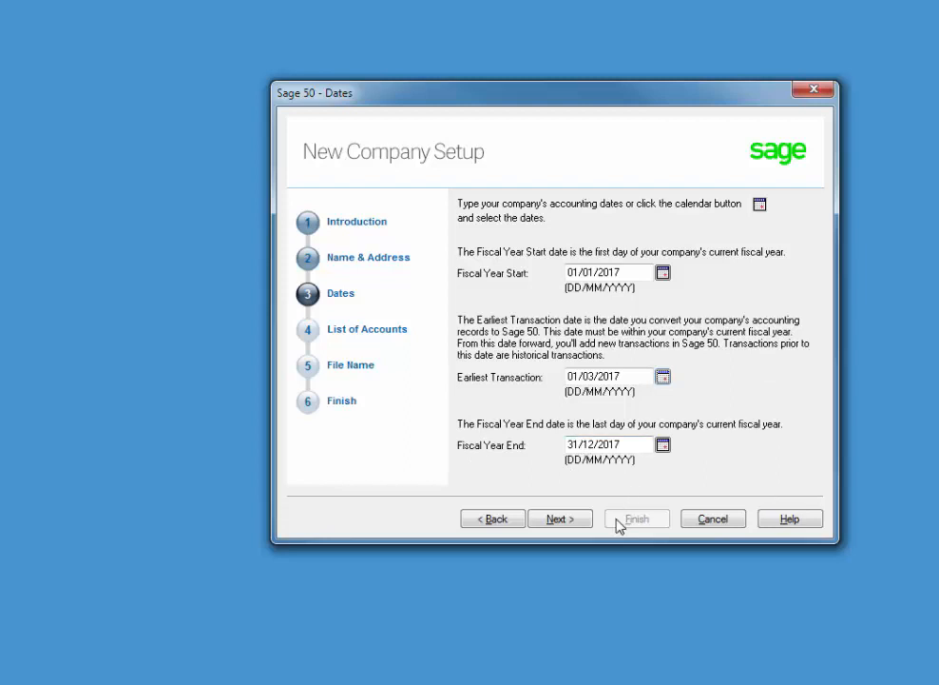
{"action": "left_click", "coordinate": [556, 522]}
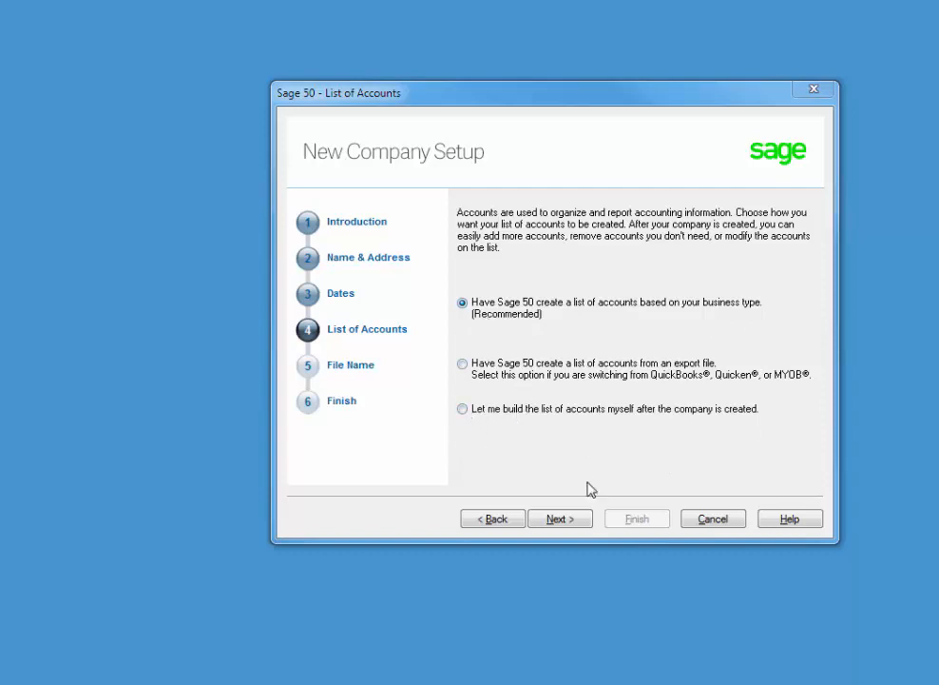
Build accounts by business type: Sole Proprietorship ownership, Retail industry, Retail Company account list.
{"action": "left_click", "coordinate": [561, 526]}
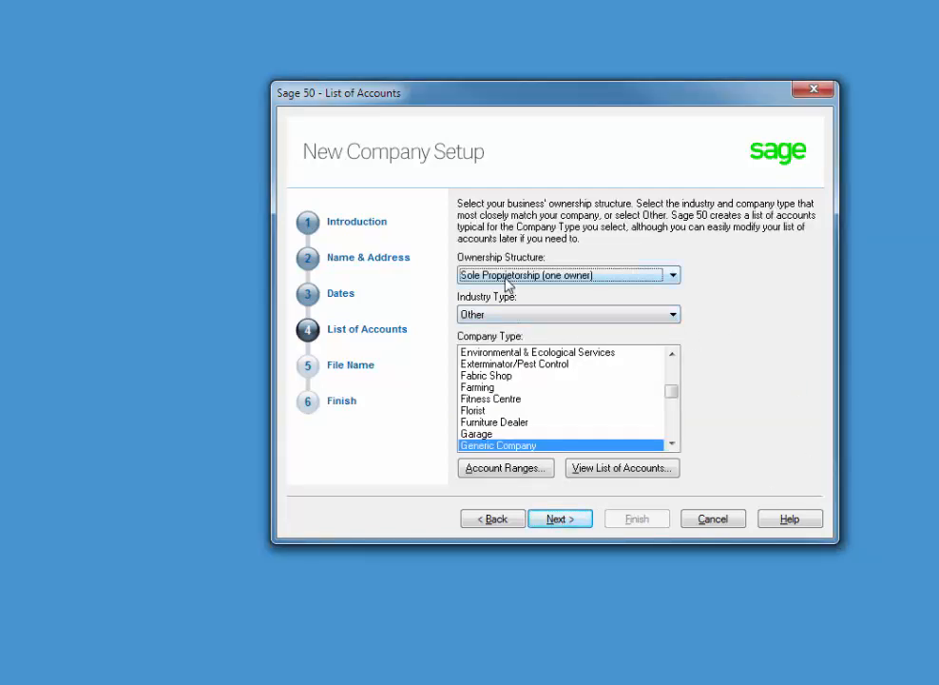
{"action": "left_click", "coordinate": [504, 277]}
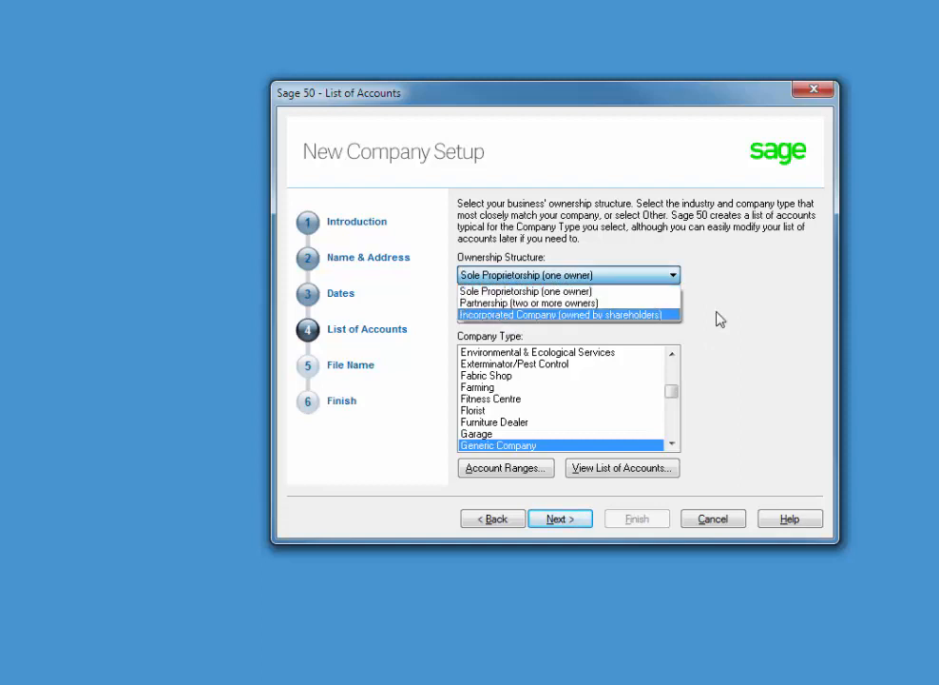
{"action": "left_click", "coordinate": [759, 308]}
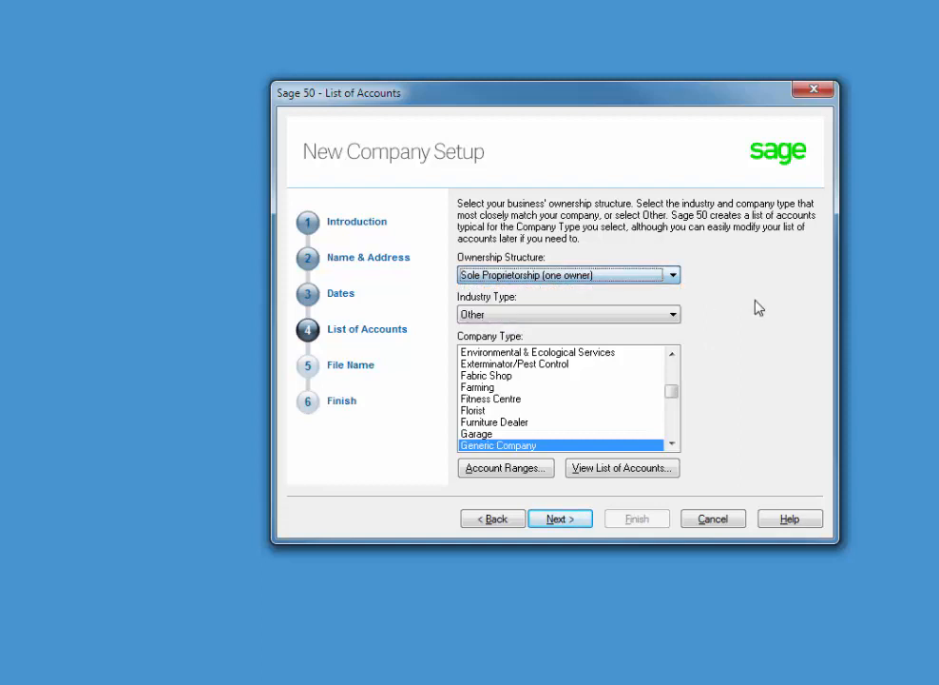
{"action": "left_click", "coordinate": [502, 319]}
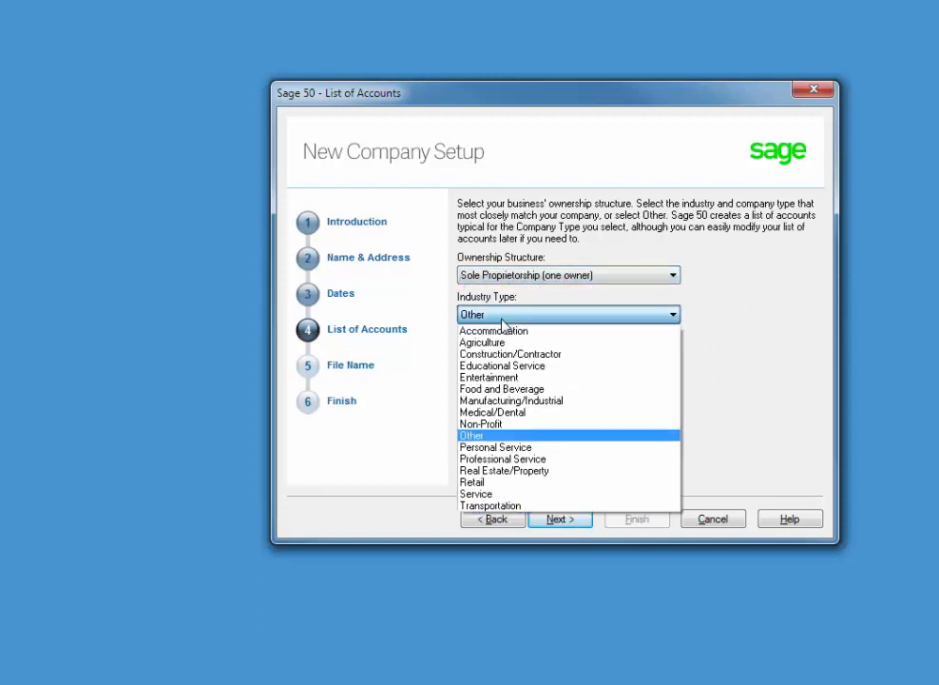
{"action": "left_click", "coordinate": [475, 482]}
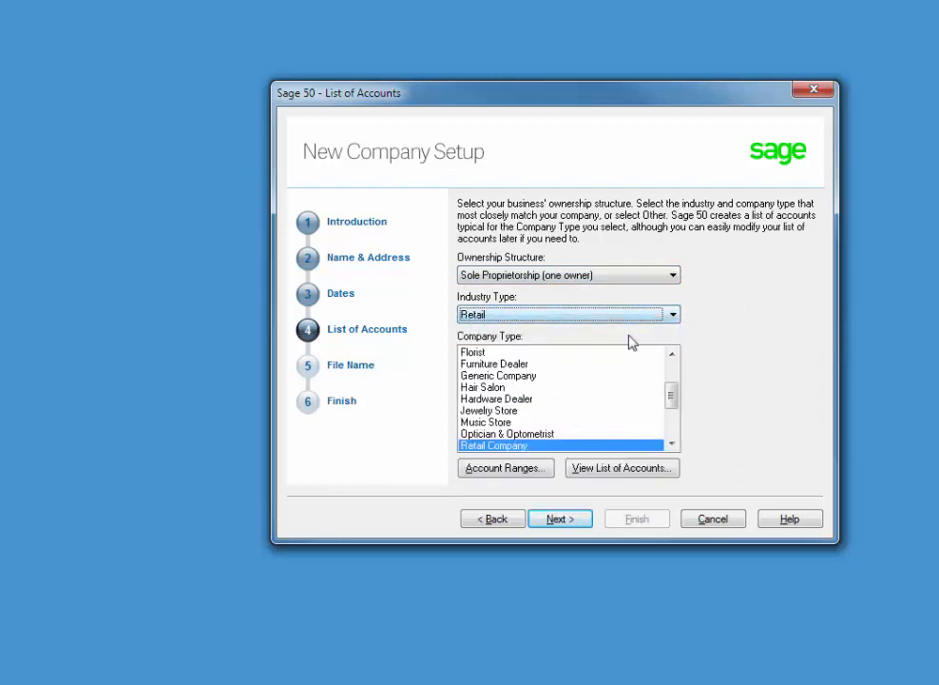
{"action": "mouse_move", "coordinate": [673, 398]}
{"action": "left_mouse_down"}
{"action": "mouse_move", "coordinate": [675, 441]}
{"action": "mouse_move", "coordinate": [673, 413]}
{"action": "left_mouse_up"}
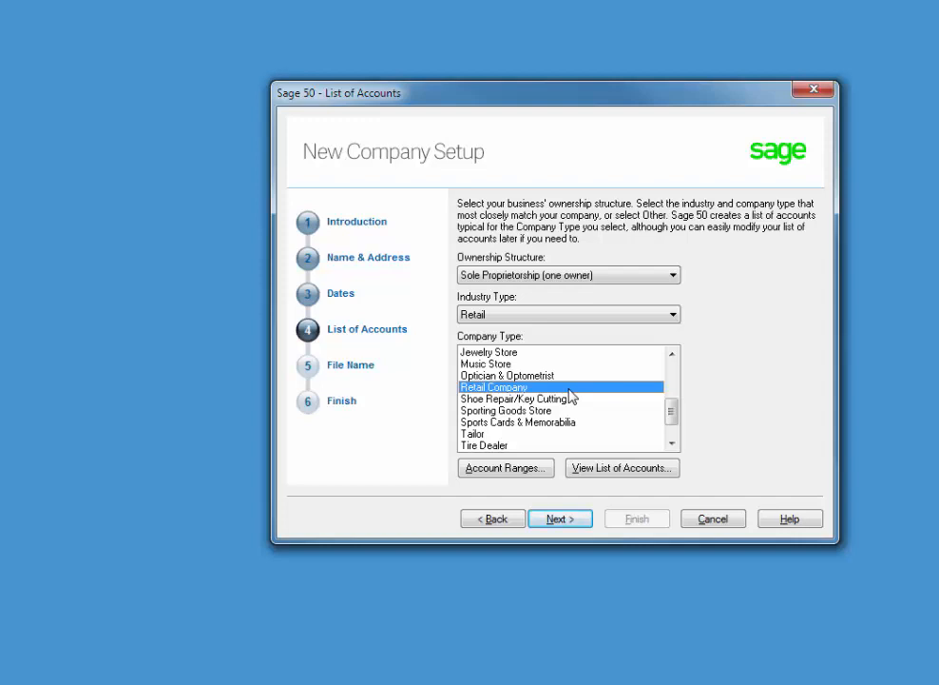
Accept The Woodsman Furniture as the company file name and location, proceeding to Finish.
{"action": "left_click", "coordinate": [554, 519]}
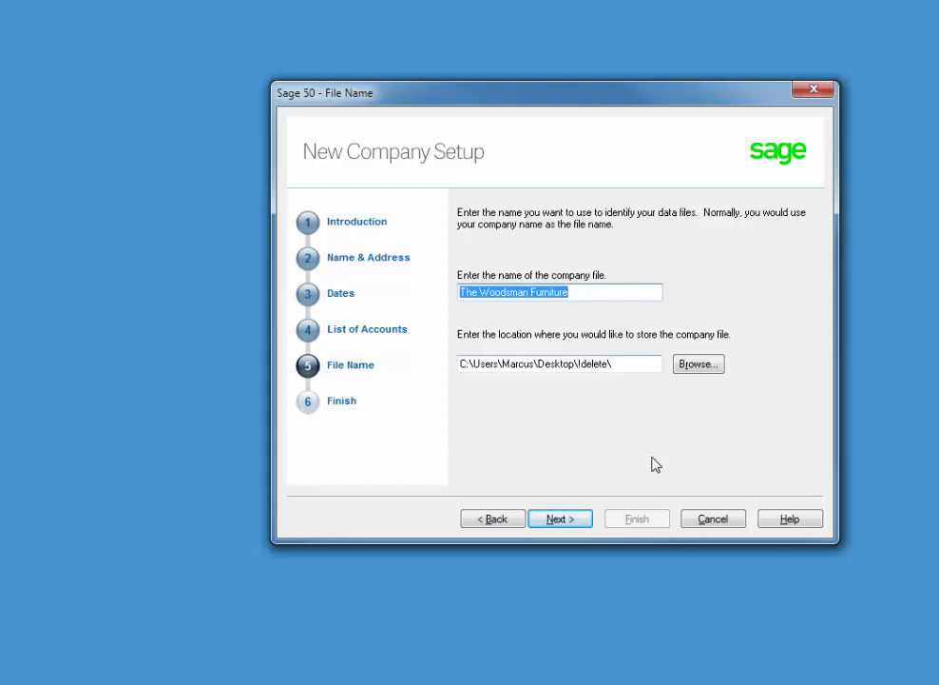
{"action": "left_click", "coordinate": [560, 520]}
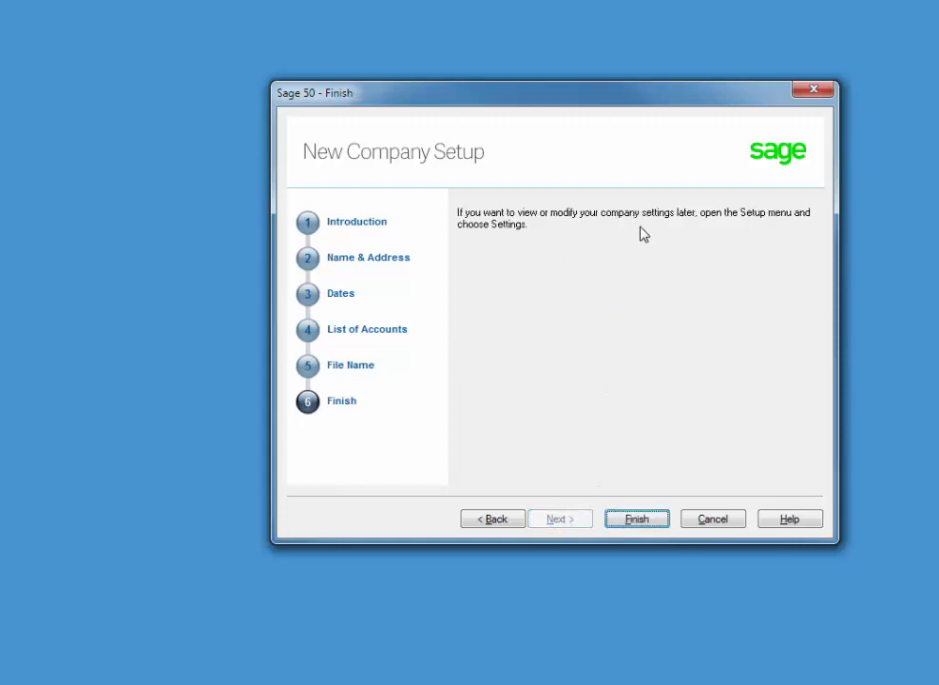
Finish setup to create The Woodsman Furniture database, then close the congratulations page.
{"action": "left_click", "coordinate": [635, 520]}
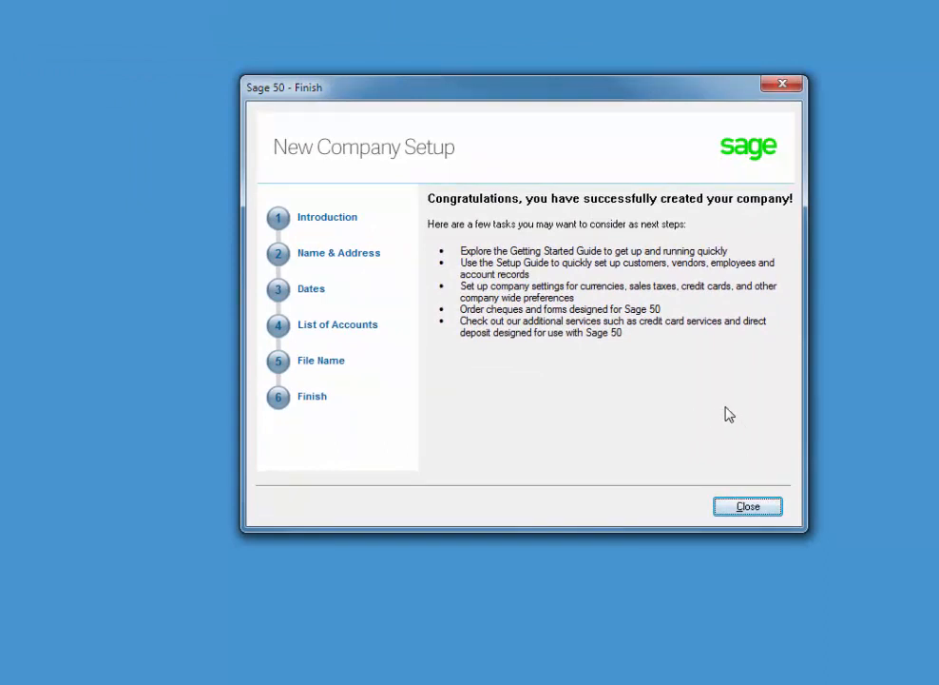
{"action": "left_click", "coordinate": [749, 507]}
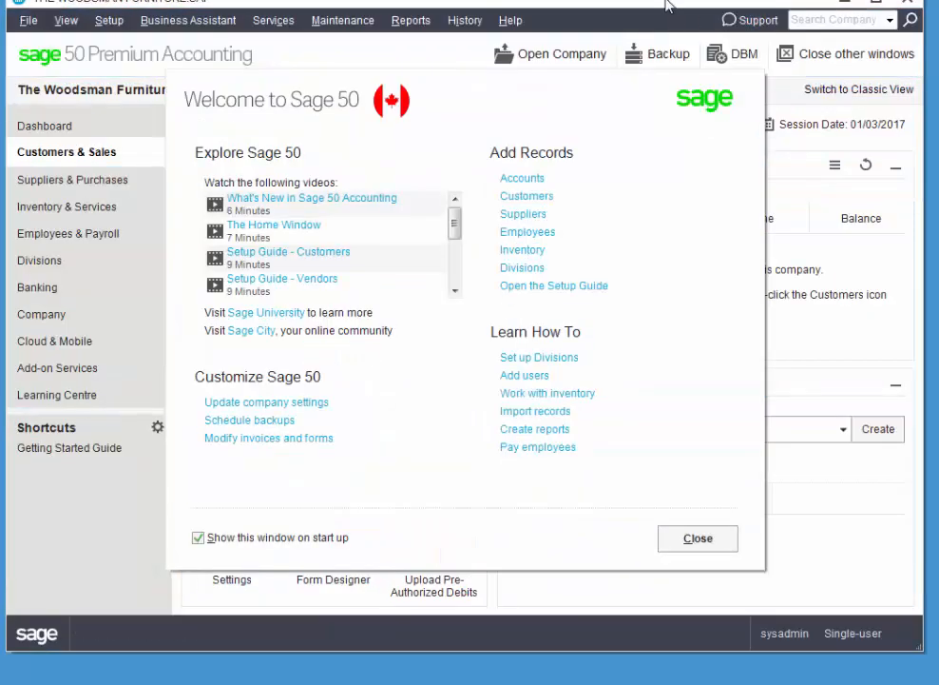
Dismiss the Welcome window and open the Chart of Accounts from the Company section.
{"action": "left_click", "coordinate": [668, 537]}
{"action": "left_click_drag", "start_coordinate": [665, 13], "coordinate": [668, 18]}
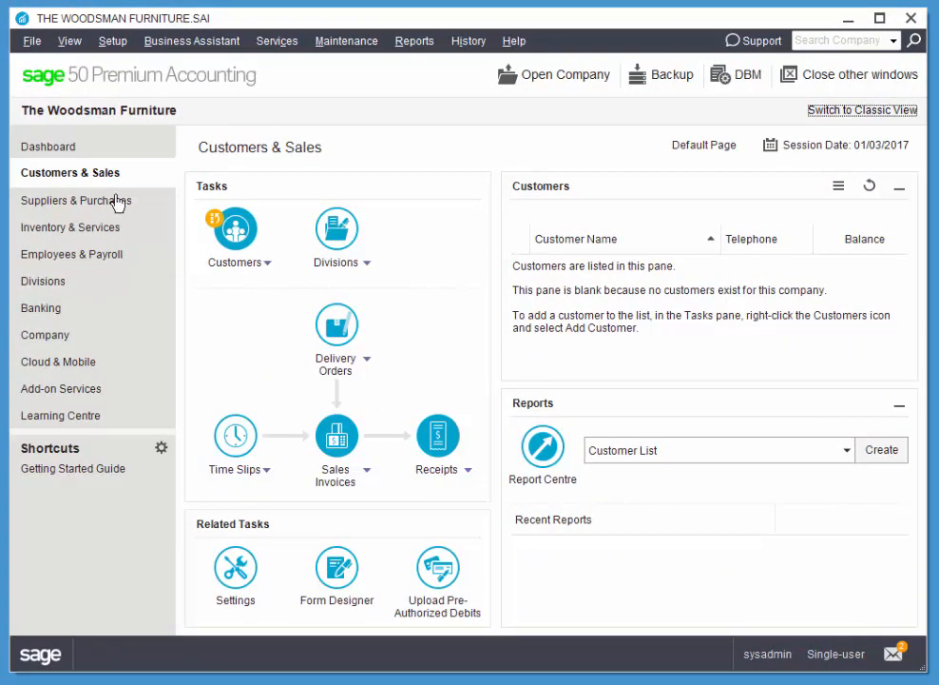
{"action": "left_click", "coordinate": [42, 335]}
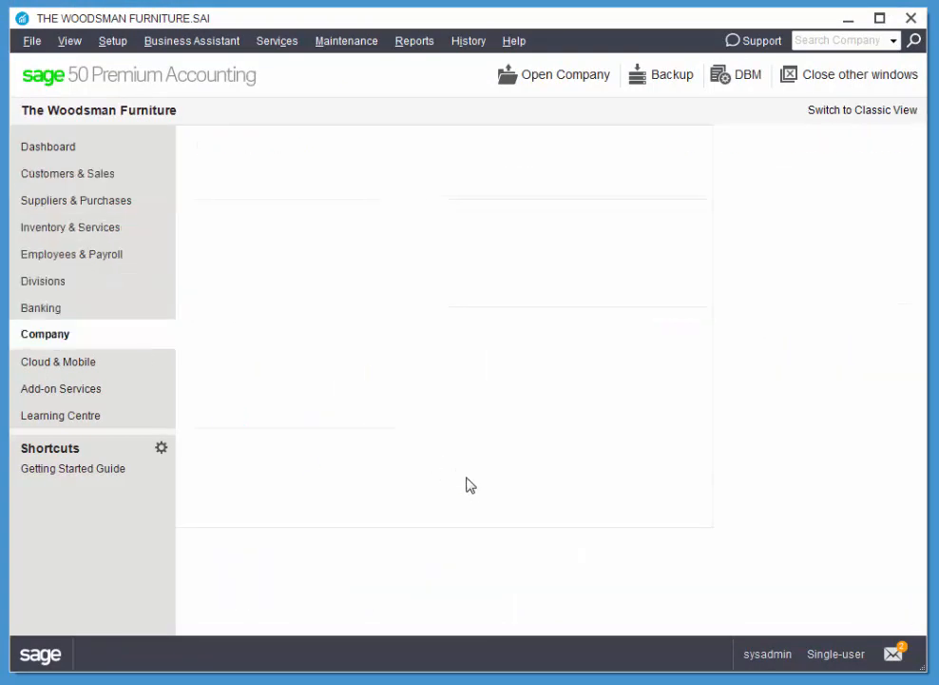
{"action": "left_click", "coordinate": [235, 423]}
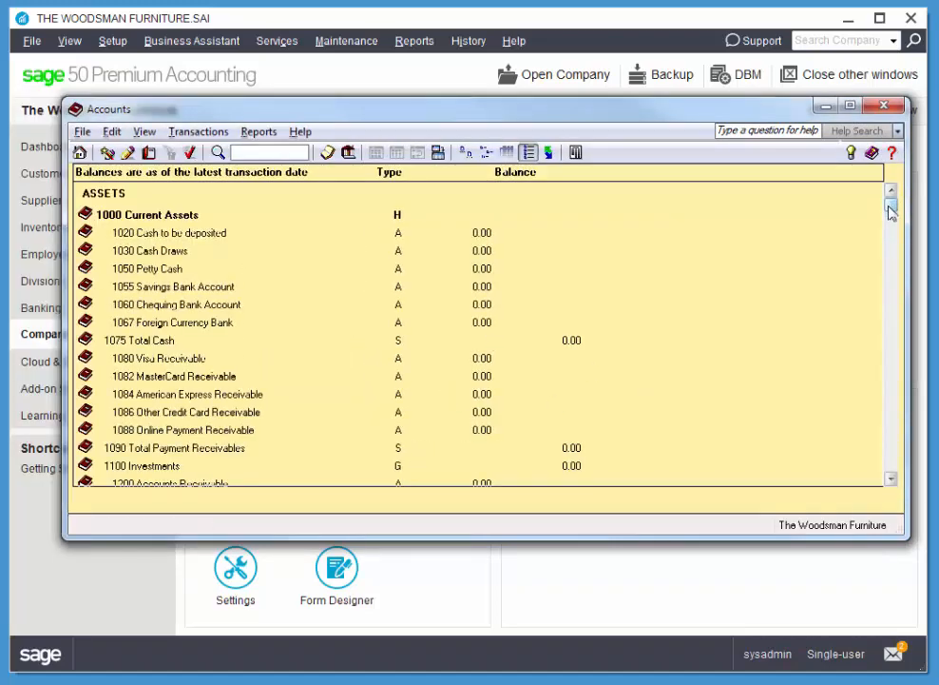
Scroll through the retail accounts from assets to expenses, then close the Accounts window.
{"action": "scroll", "coordinate": [613, 289], "scroll_direction": "down", "scroll_amount": 7}
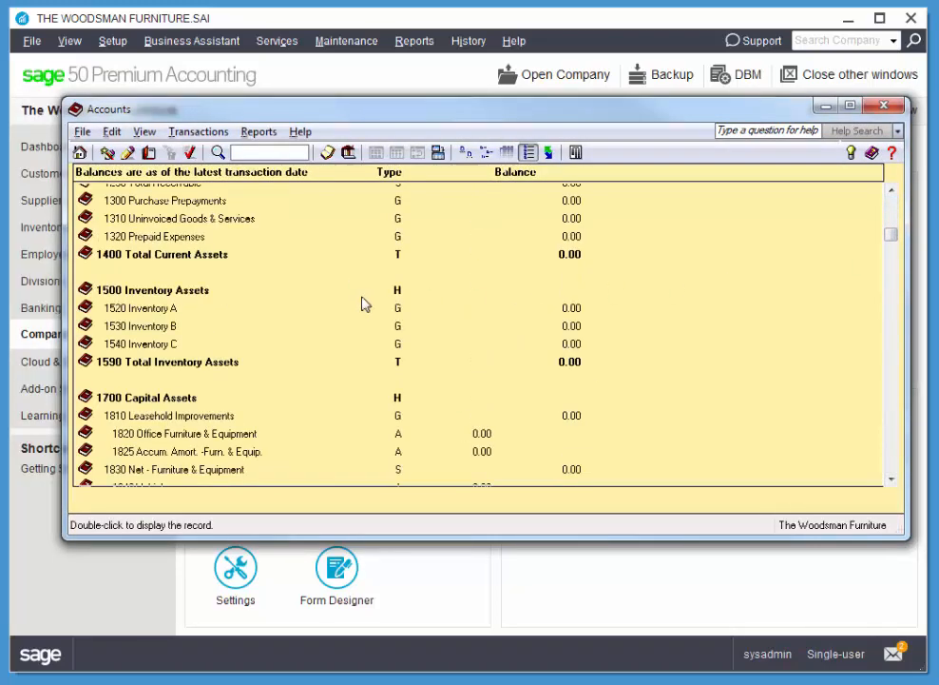
{"action": "scroll", "coordinate": [362, 305], "scroll_direction": "down", "scroll_amount": 2}
{"action": "left_click_drag", "start_coordinate": [889, 244], "coordinate": [890, 295]}
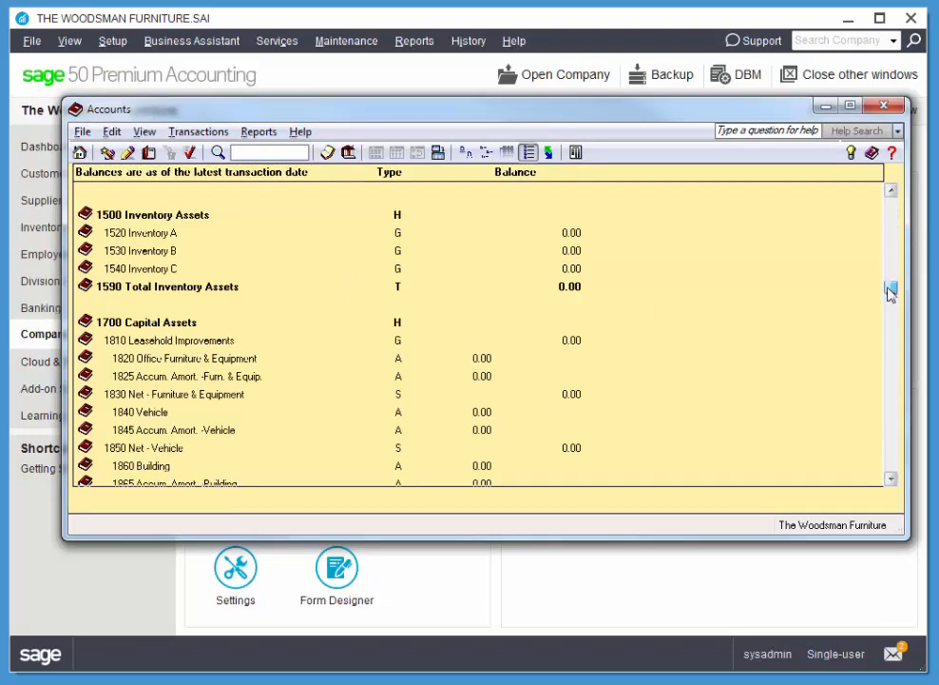
{"action": "scroll", "coordinate": [451, 339], "scroll_direction": "down", "scroll_amount": 10}
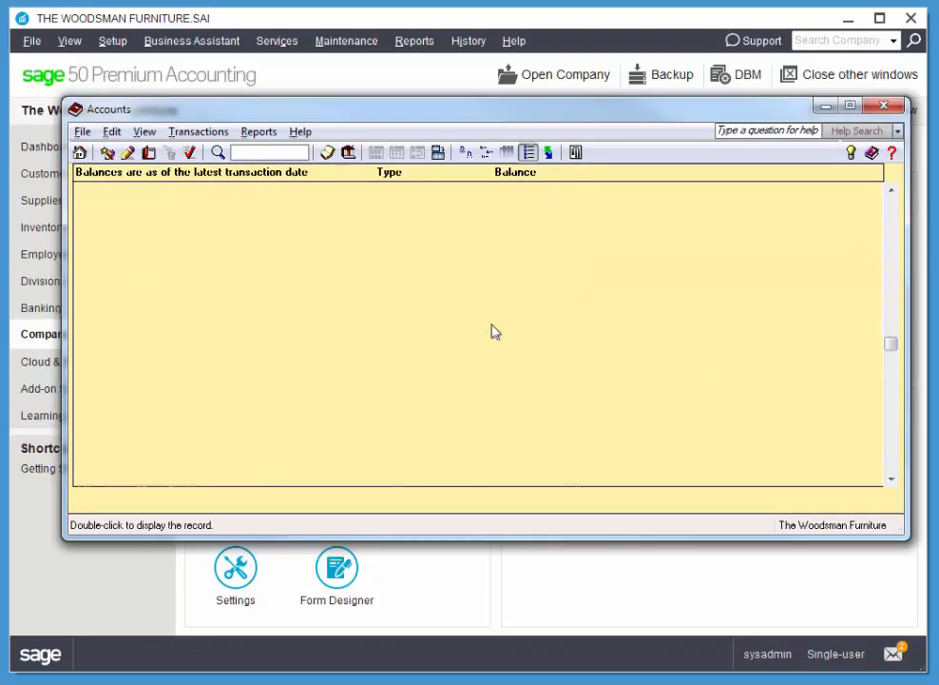
{"action": "scroll", "coordinate": [493, 332], "scroll_direction": "down", "scroll_amount": 8}
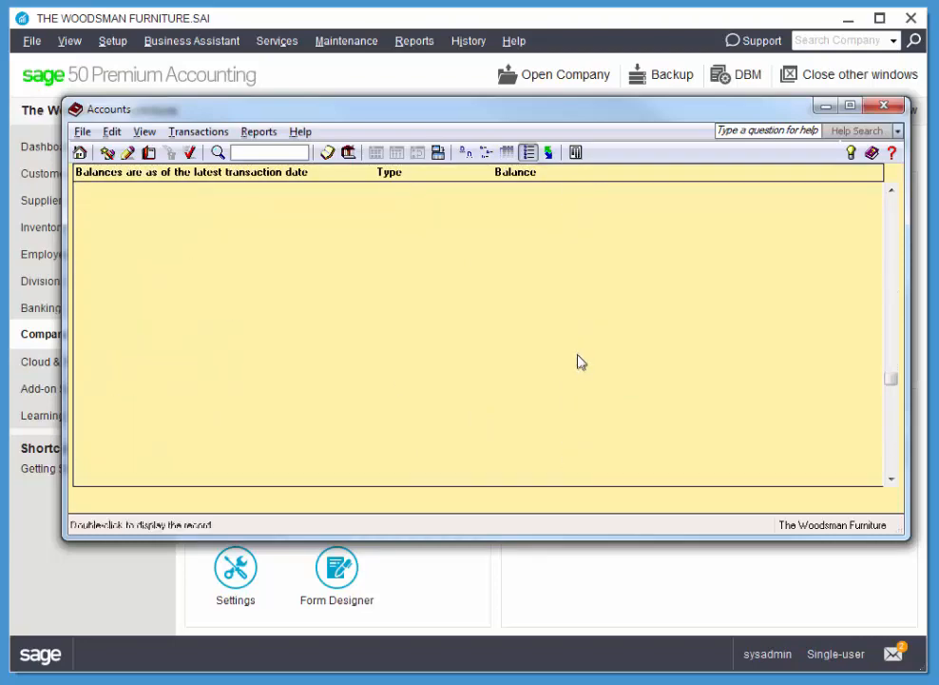
{"action": "scroll", "coordinate": [582, 362], "scroll_direction": "down", "scroll_amount": 8}
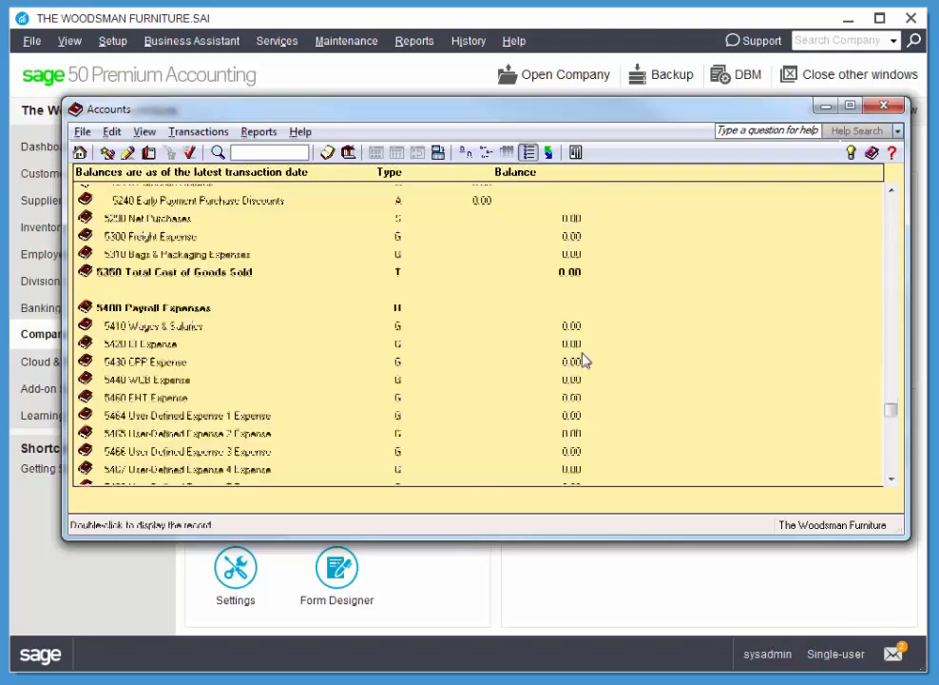
{"action": "scroll", "coordinate": [582, 359], "scroll_direction": "down", "scroll_amount": 8}
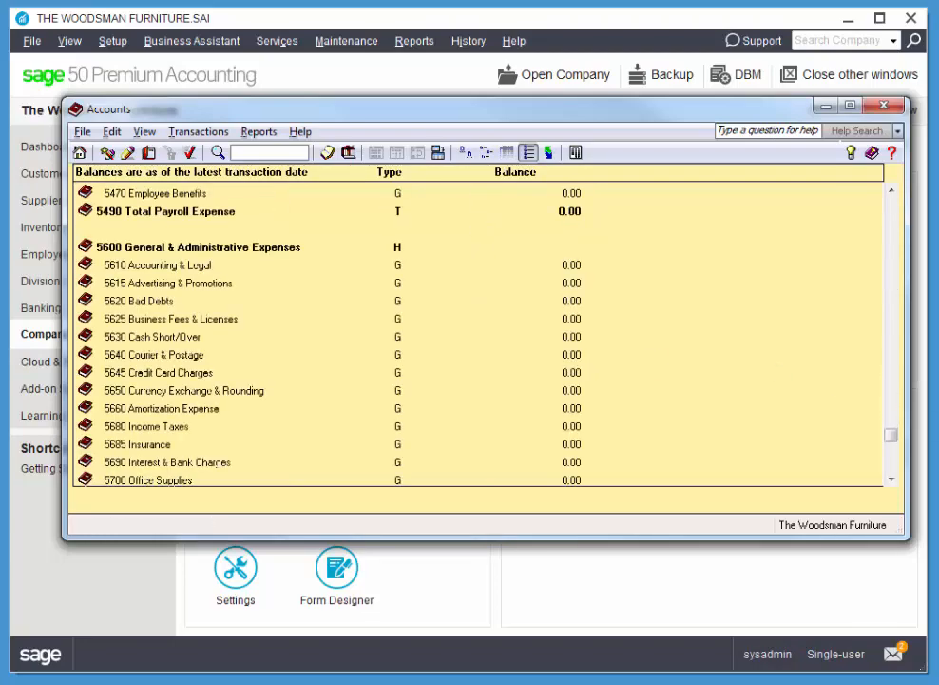
{"action": "left_click_drag", "start_coordinate": [893, 430], "coordinate": [891, 200]}
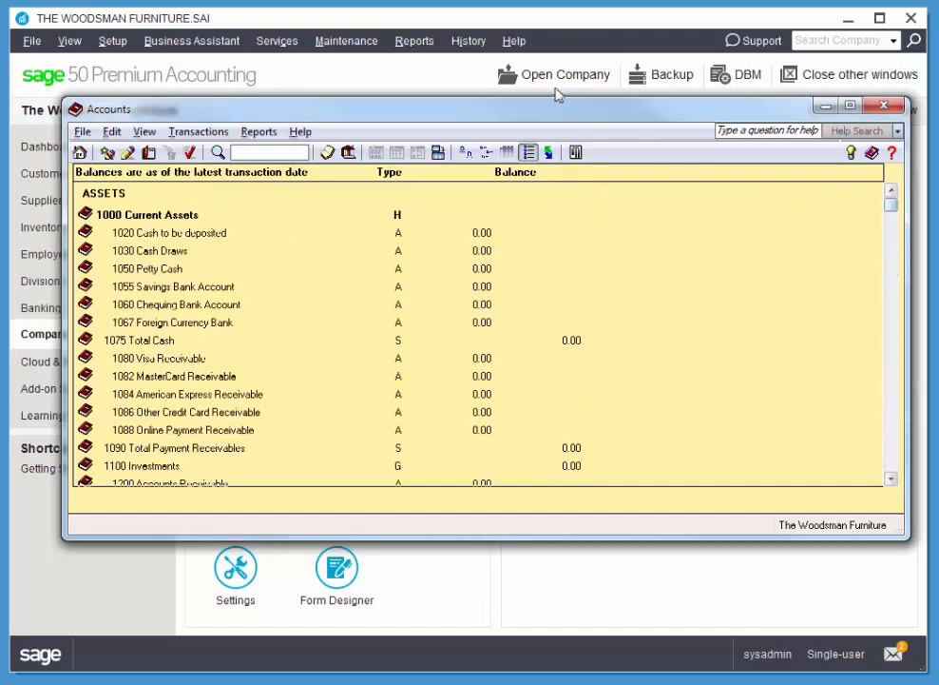
{"action": "left_click_drag", "start_coordinate": [534, 115], "coordinate": [510, 127]}
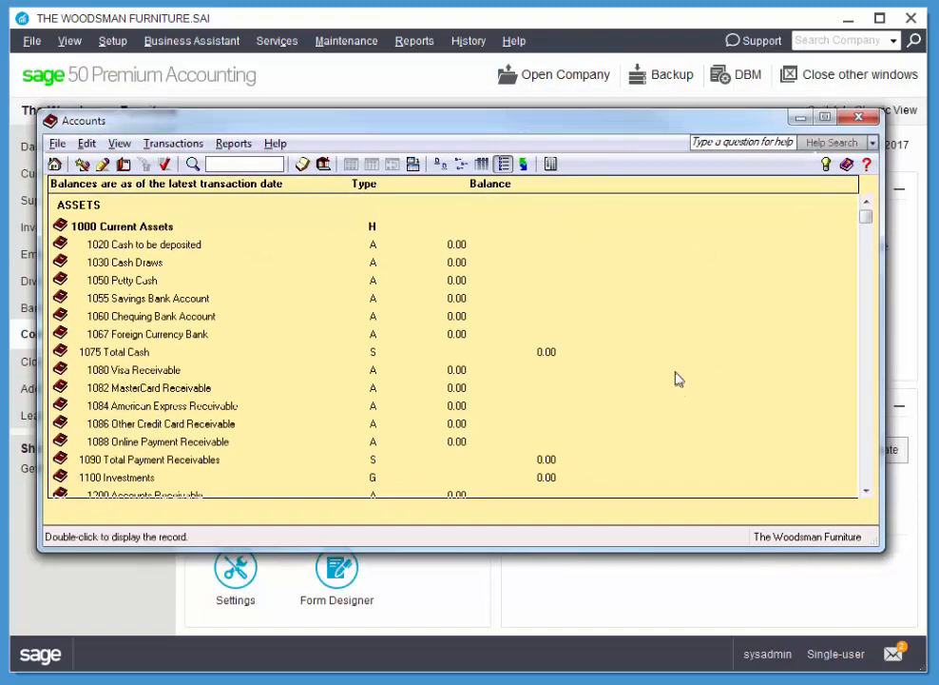
{"action": "left_click", "coordinate": [868, 123]}
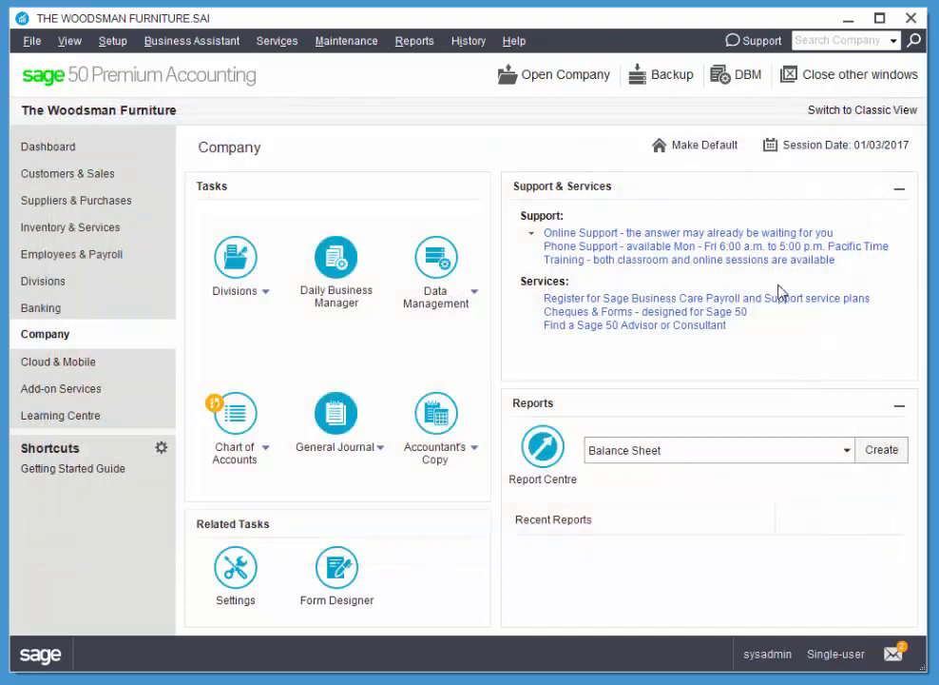
{"action": "left_click", "coordinate": [109, 43]}
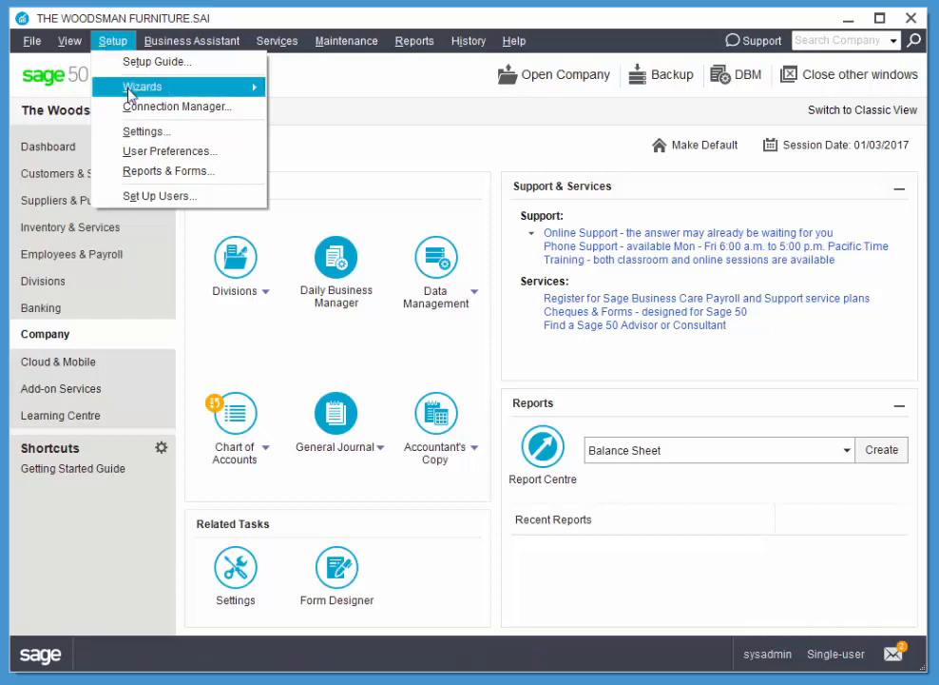
{"action": "left_click", "coordinate": [141, 131]}
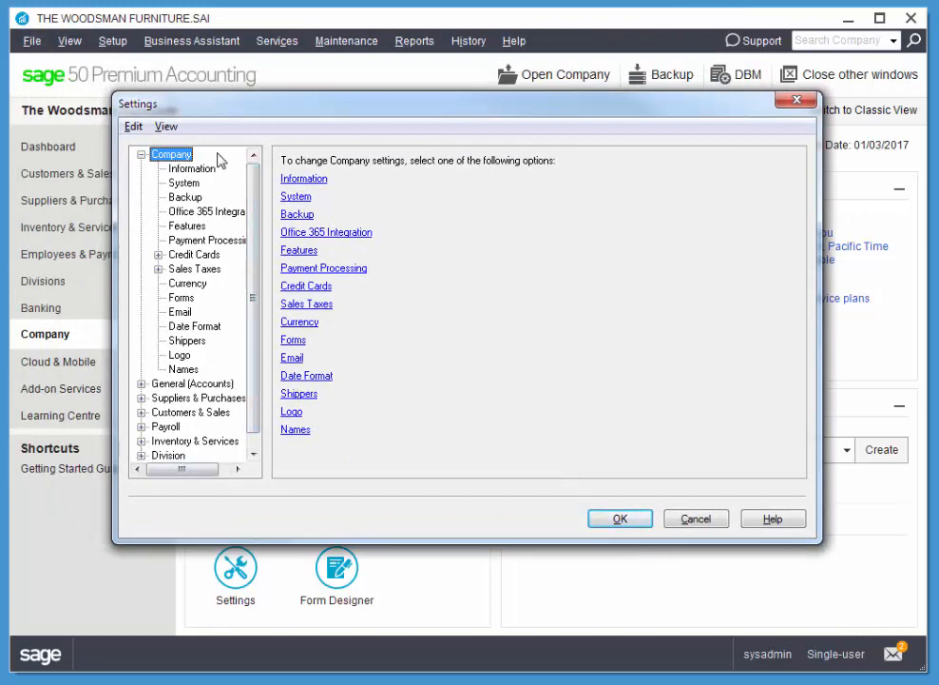
{"action": "left_click", "coordinate": [159, 270]}
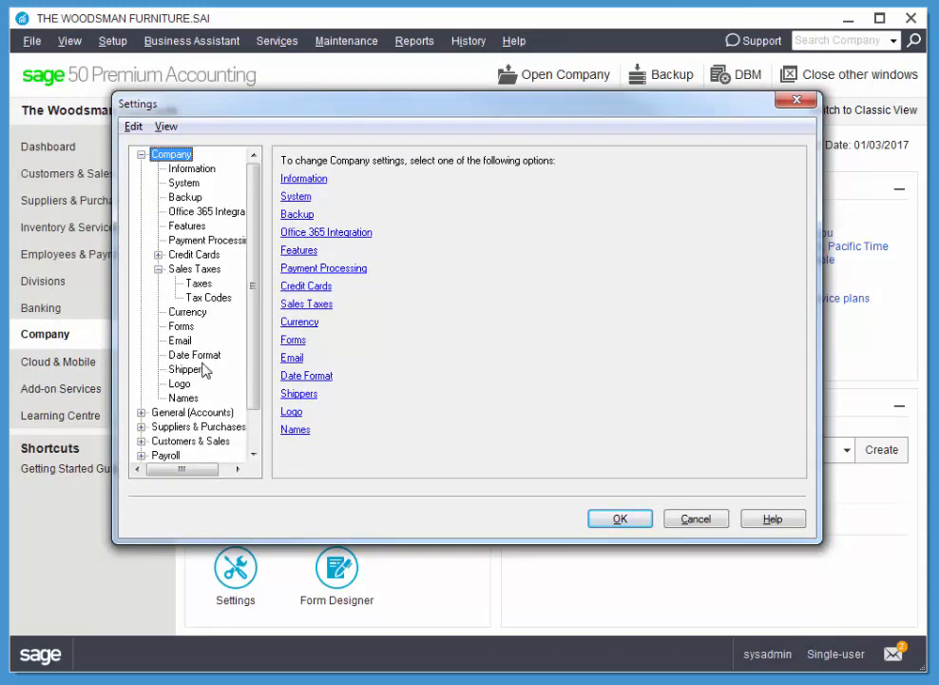
{"action": "left_click", "coordinate": [211, 298]}
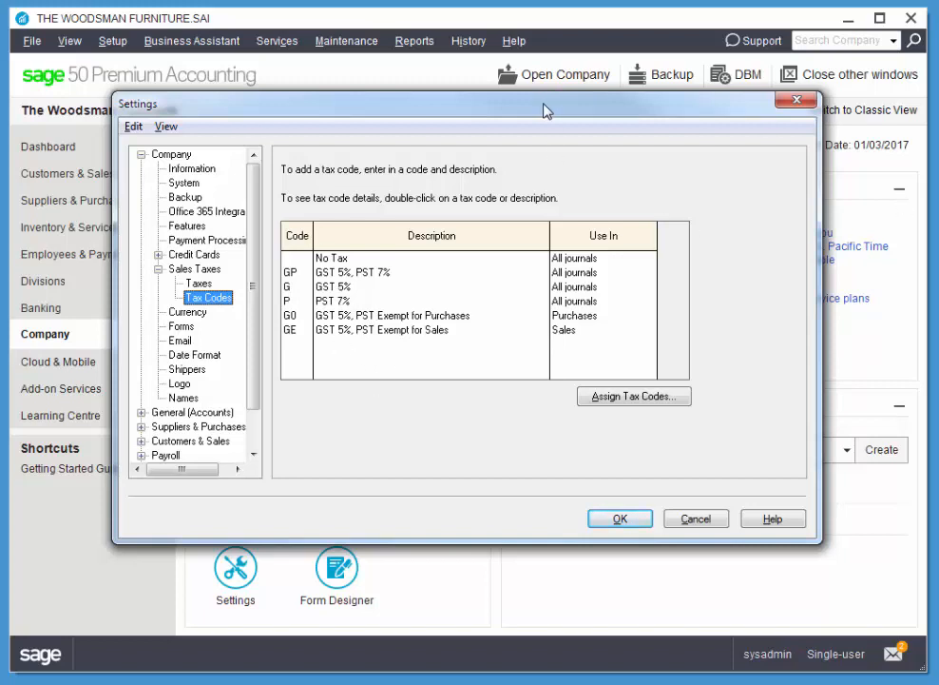
{"action": "left_click", "coordinate": [699, 521]}
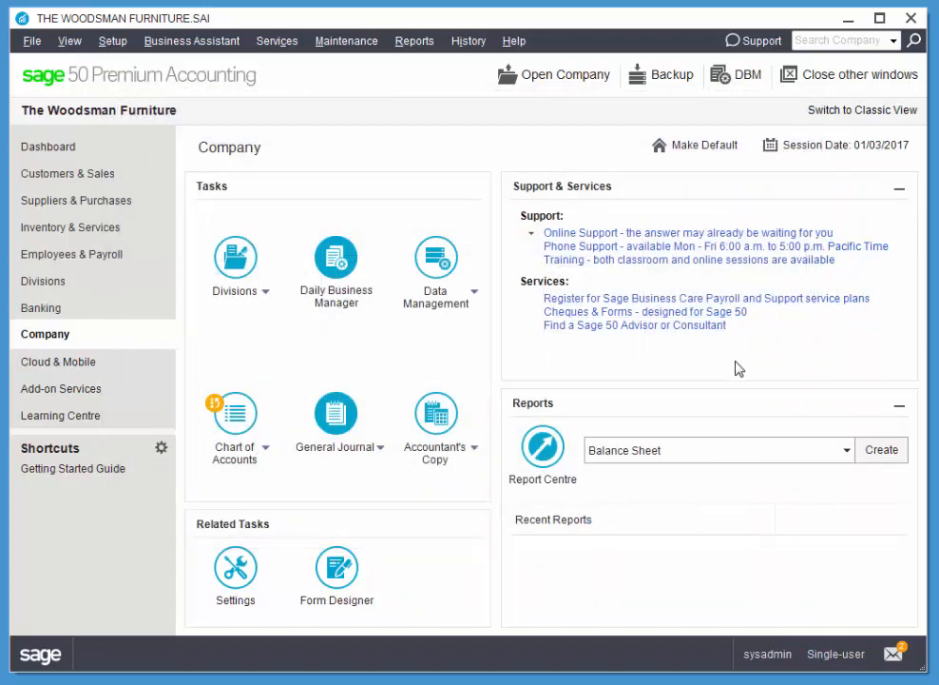